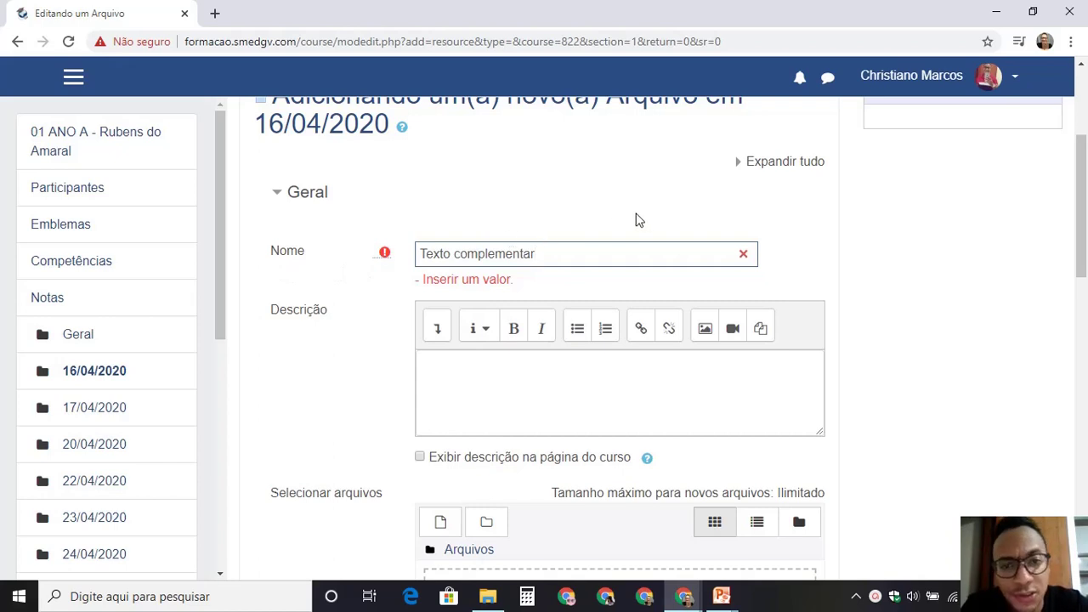
Enter "Teste" as the file resource's description and enable "Exibir descrição na página do curso"
scroll(324, 225, down, 1)
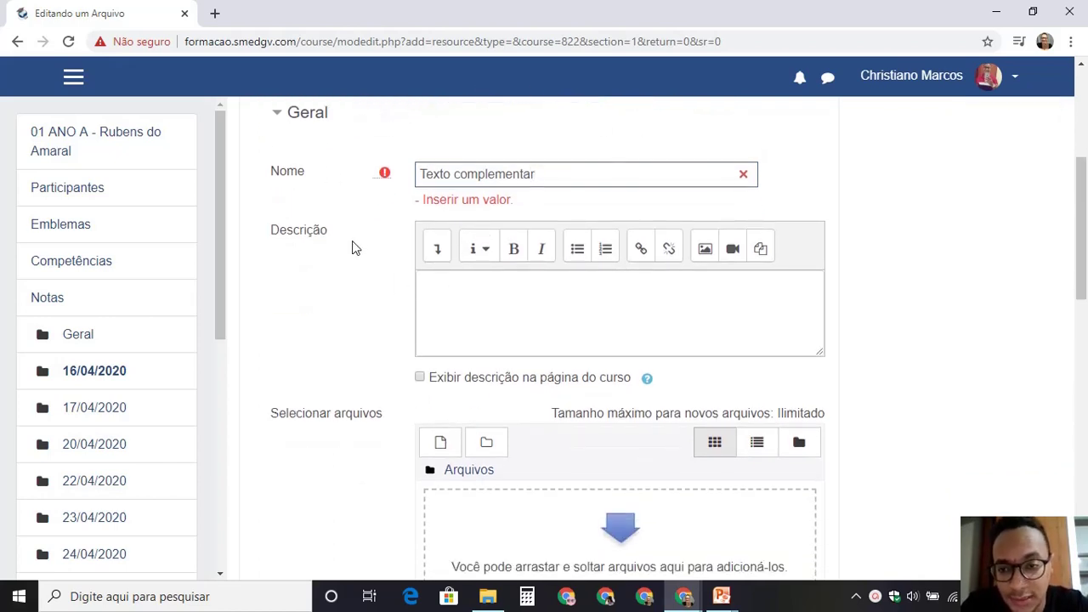
drag(273, 237, 329, 229)
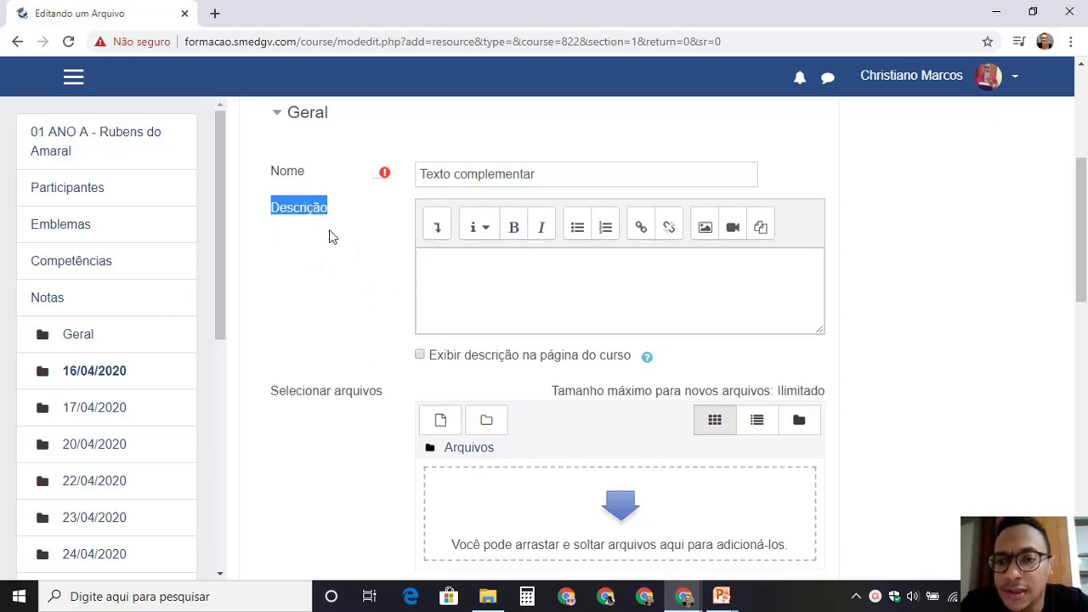
click(442, 256)
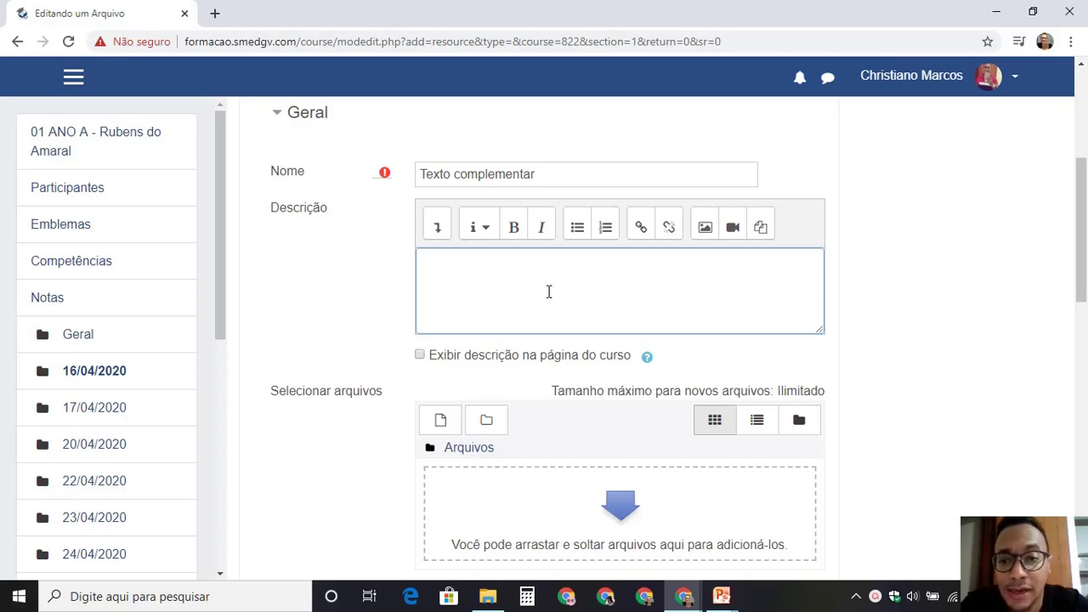
scroll(324, 345, down, 2)
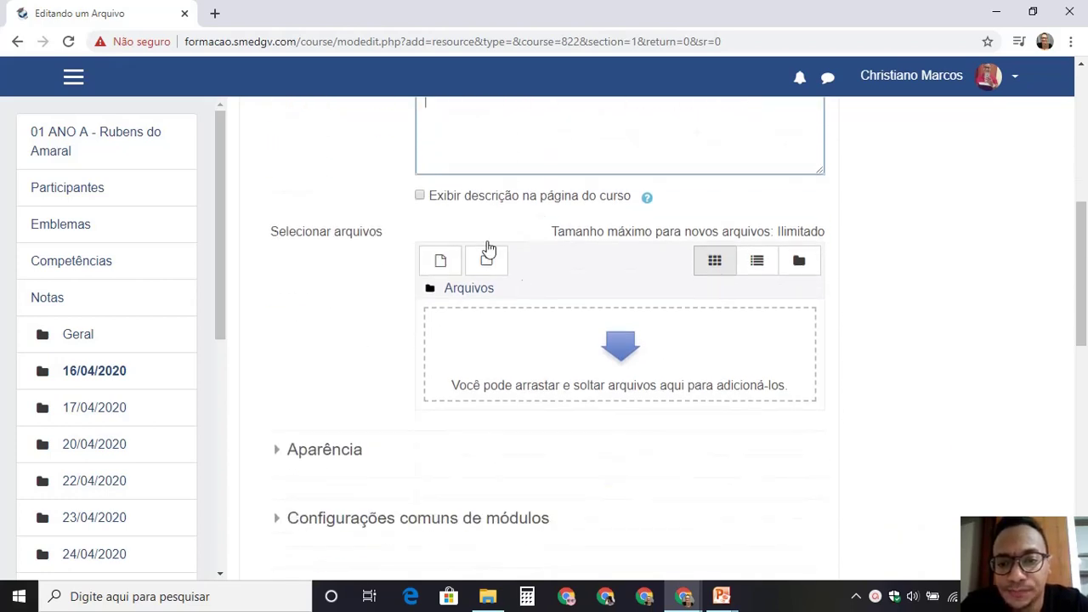
scroll(359, 280, up, 1)
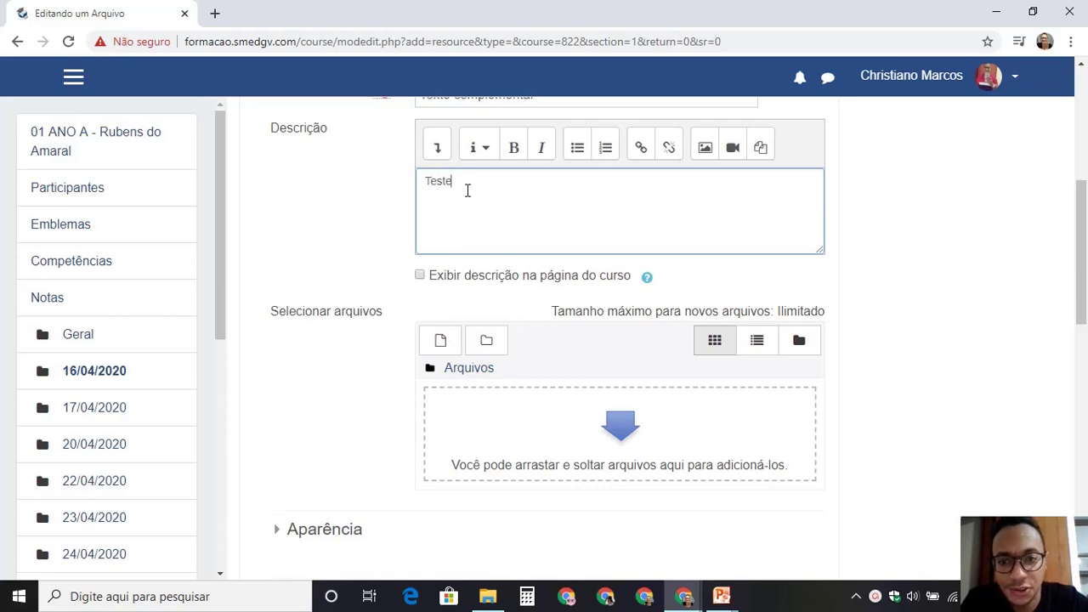
click(418, 277)
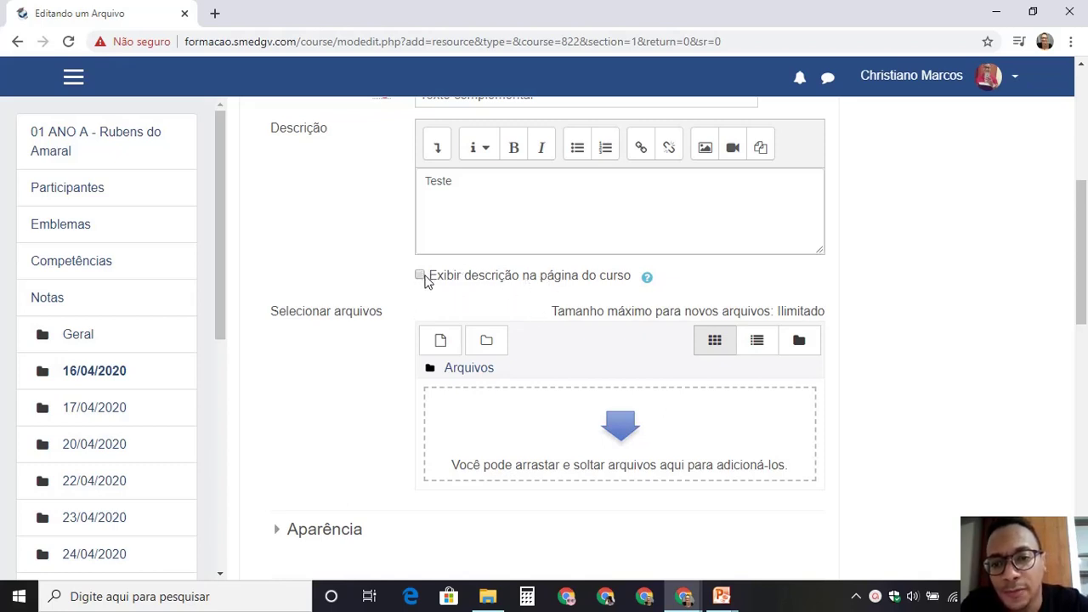
click(418, 277)
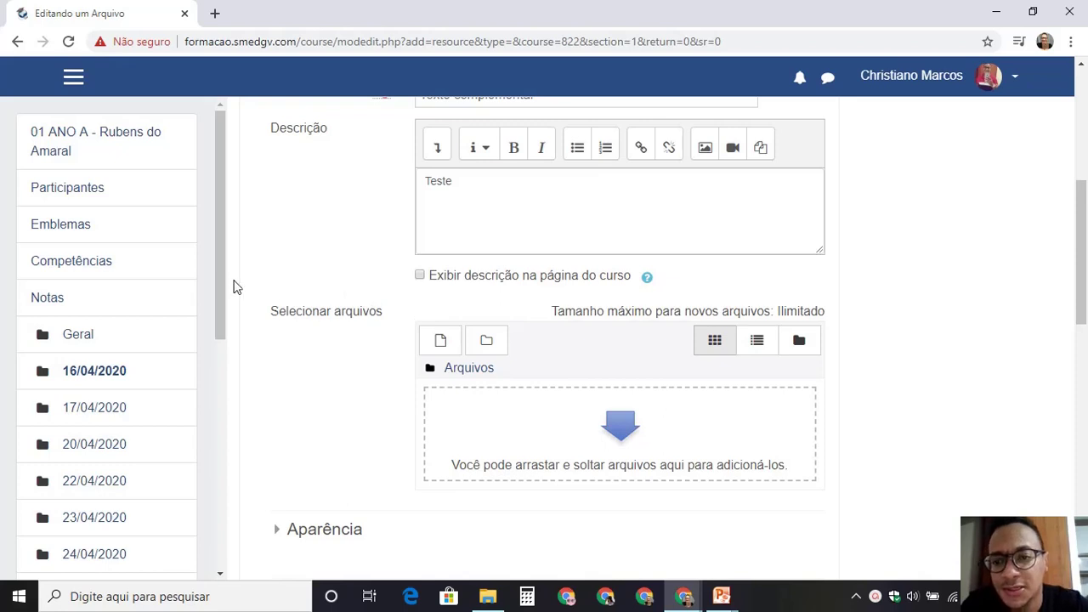
click(420, 276)
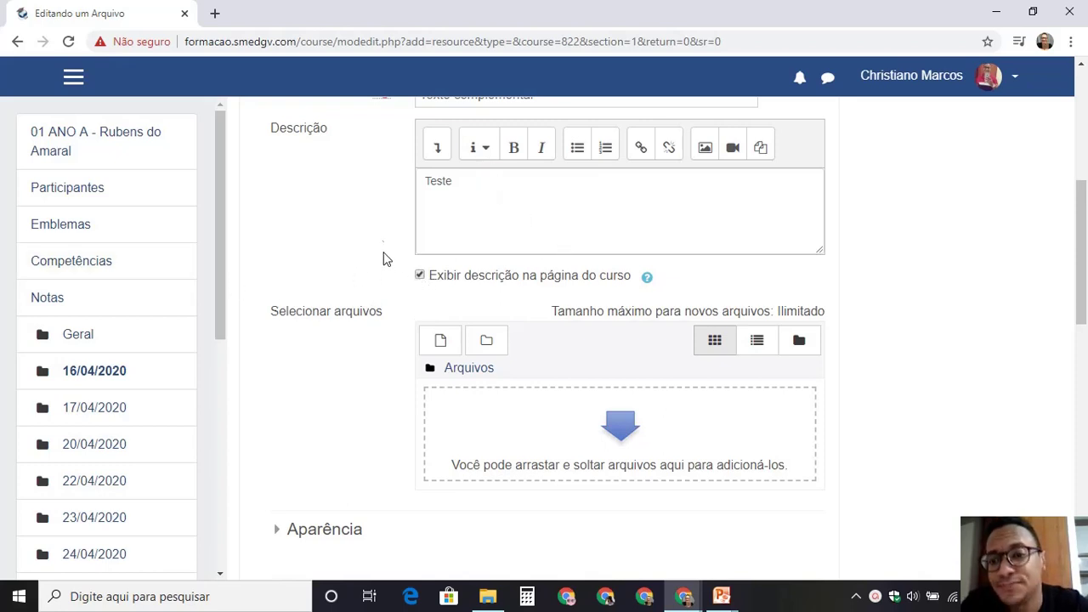
drag(277, 313, 384, 316)
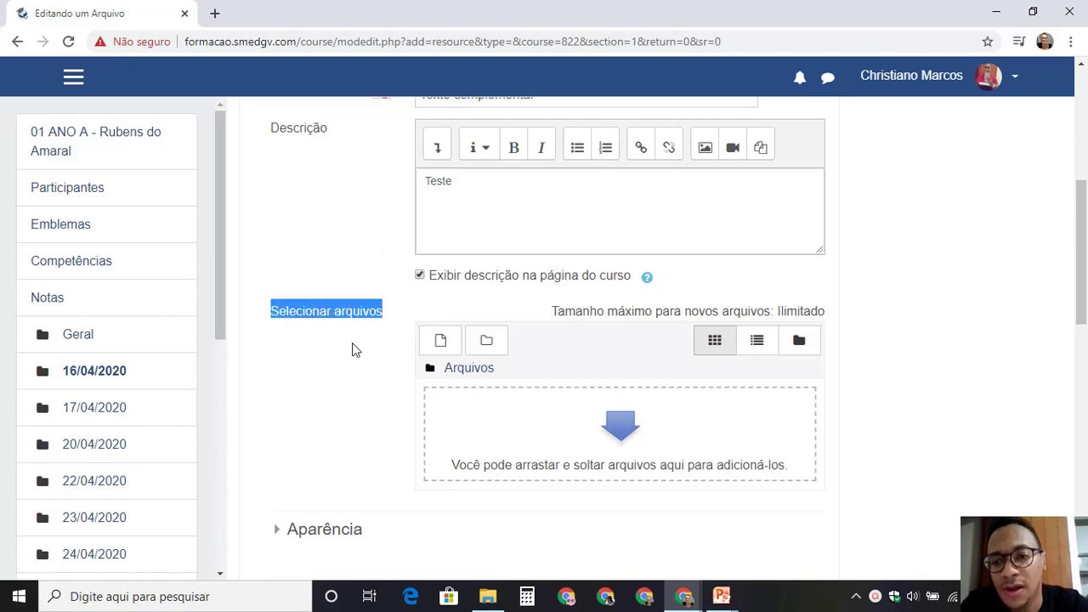
scroll(583, 428, down, 1)
drag(549, 386, 548, 321)
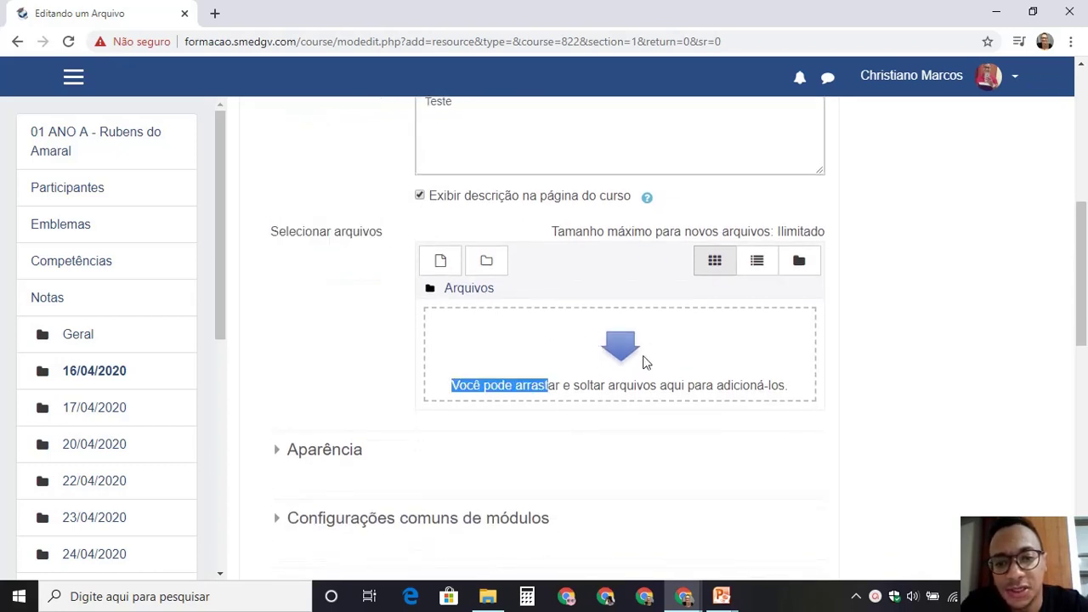
click(531, 356)
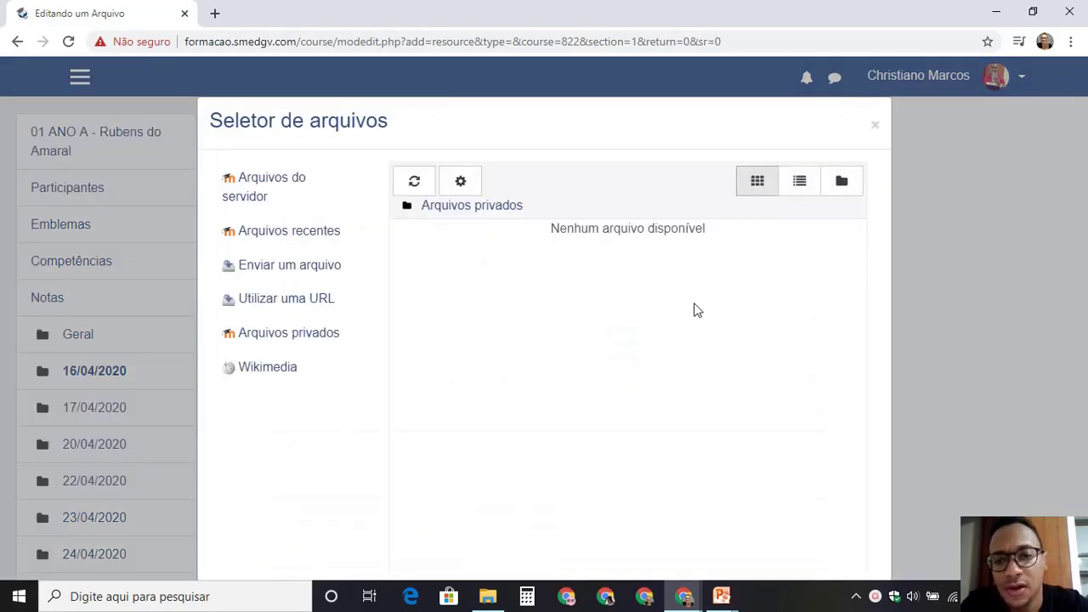
click(875, 126)
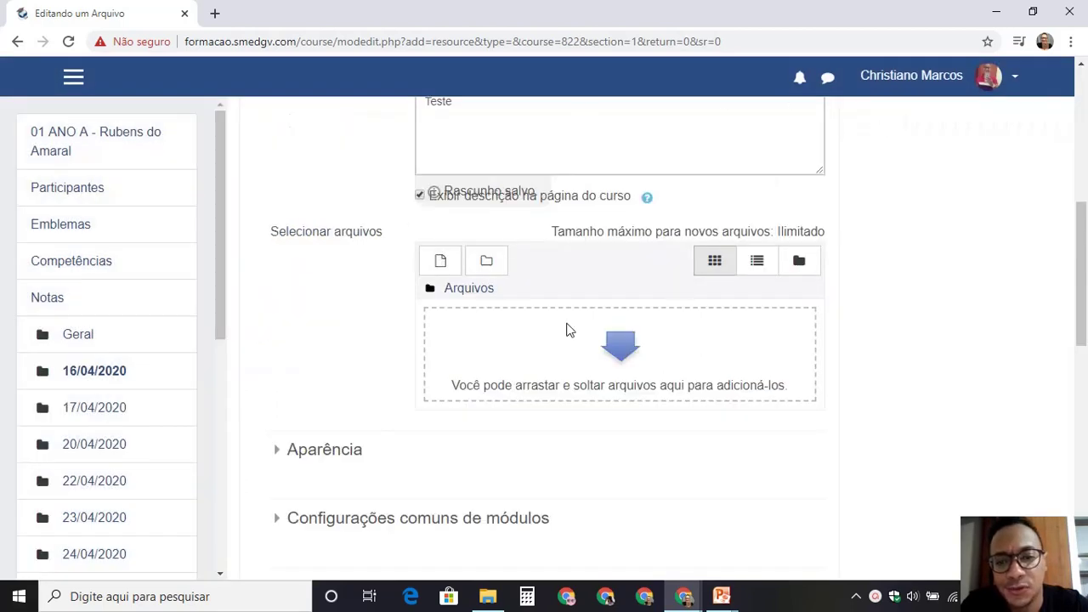
Upload the PDF "Tecnologias Digitais para uma aprendizagem ativa e inovadora" from the Educação Digital folder to the resource
click(623, 350)
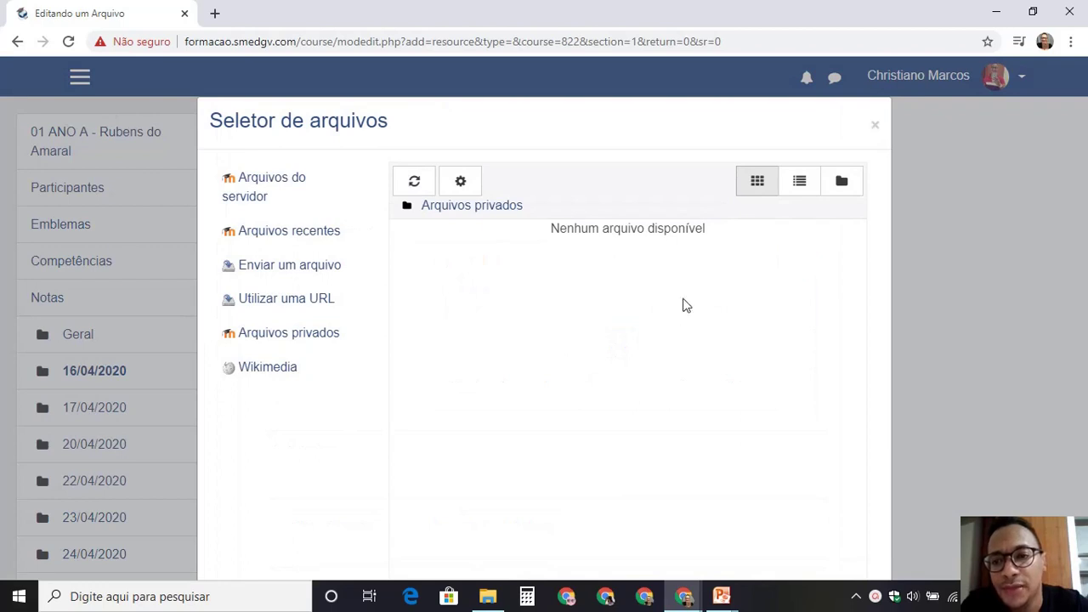
click(276, 271)
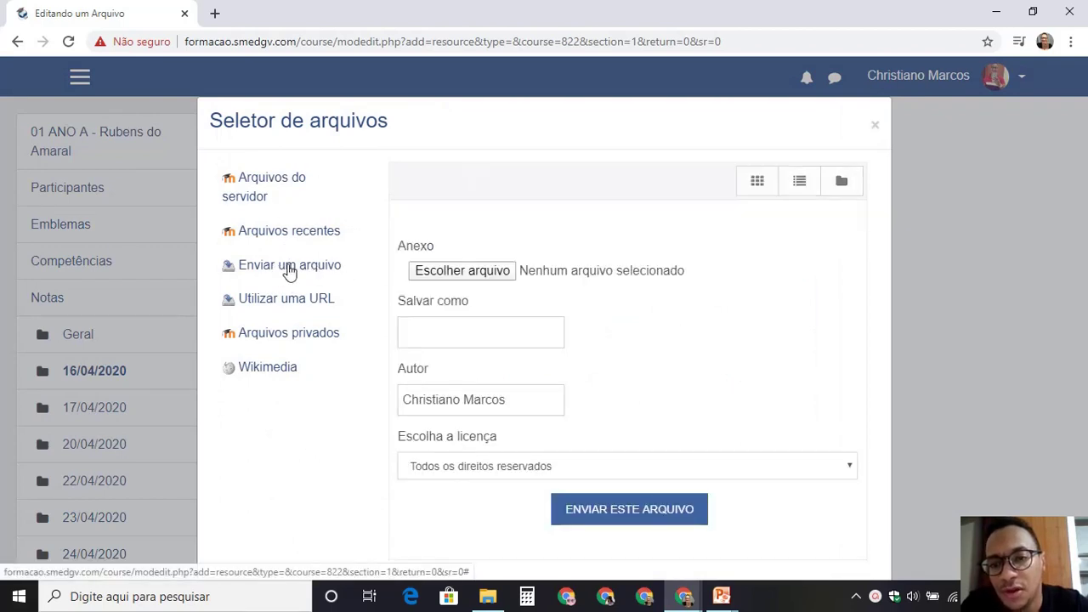
click(439, 279)
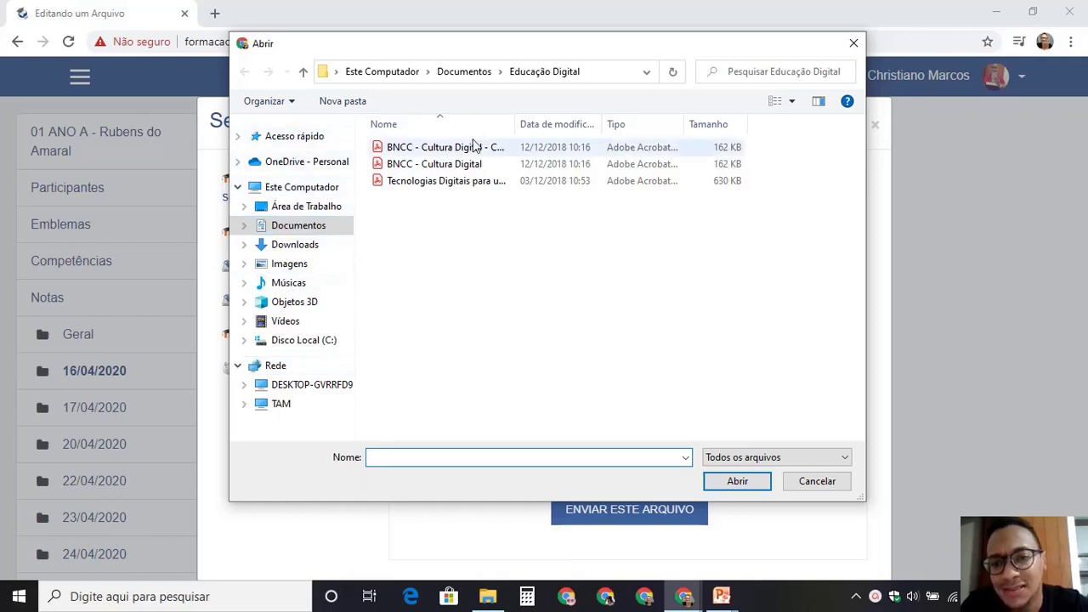
click(409, 182)
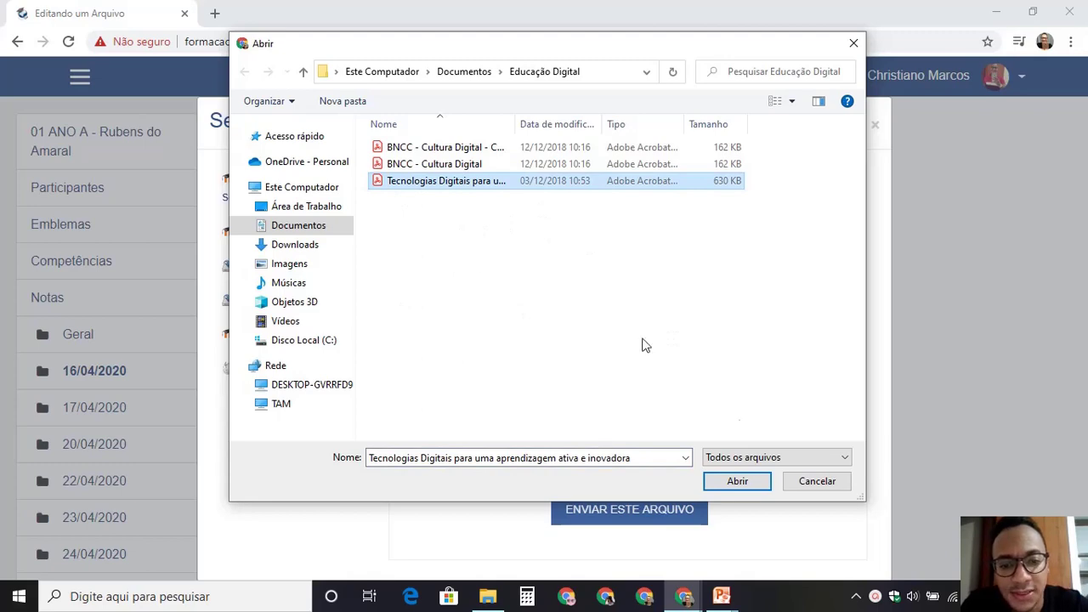
click(752, 483)
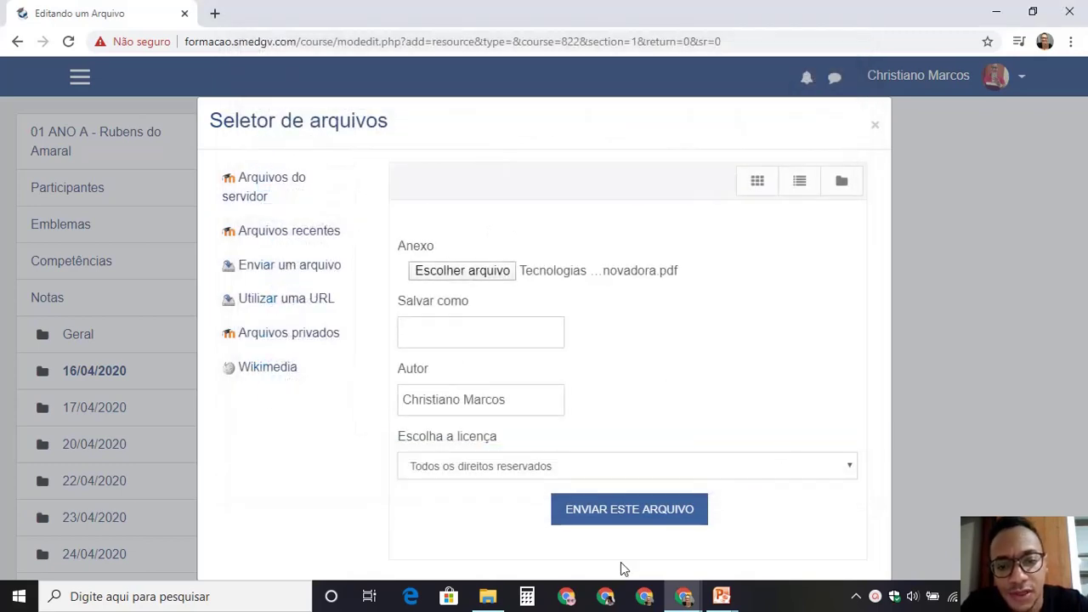
click(627, 513)
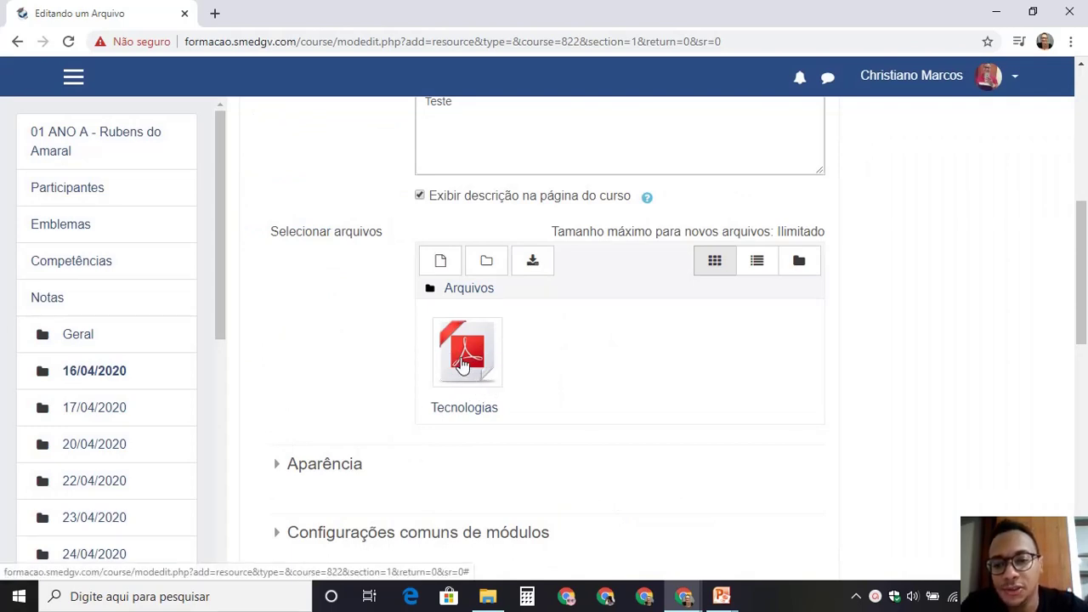
In the resource's appearance settings, set Exibir to "Em uma janela pop-up"
scroll(399, 369, down, 2)
scroll(551, 320, up, 2)
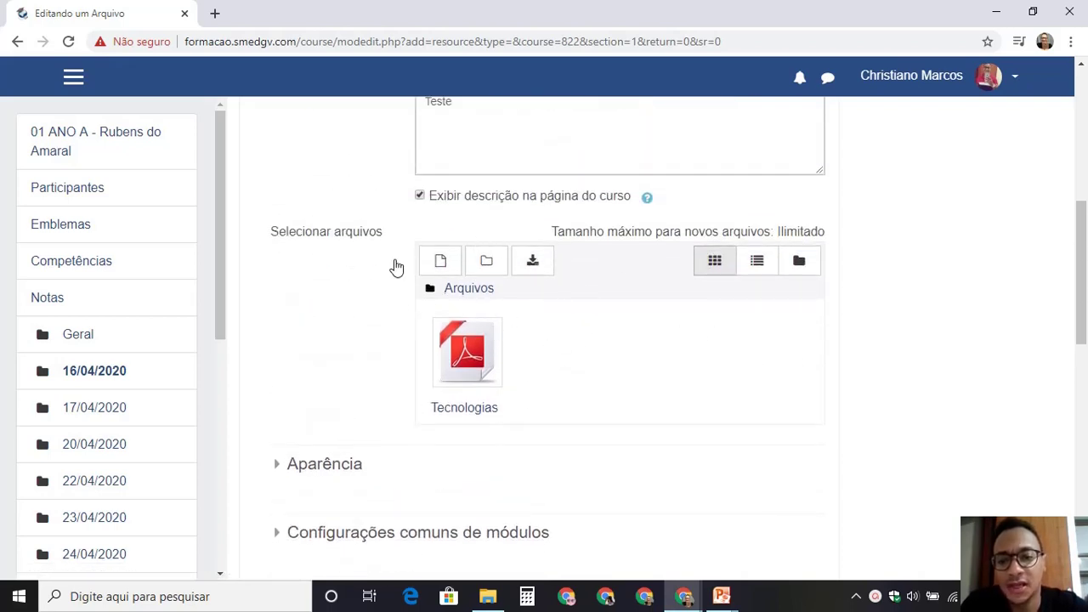
scroll(398, 289, down, 2)
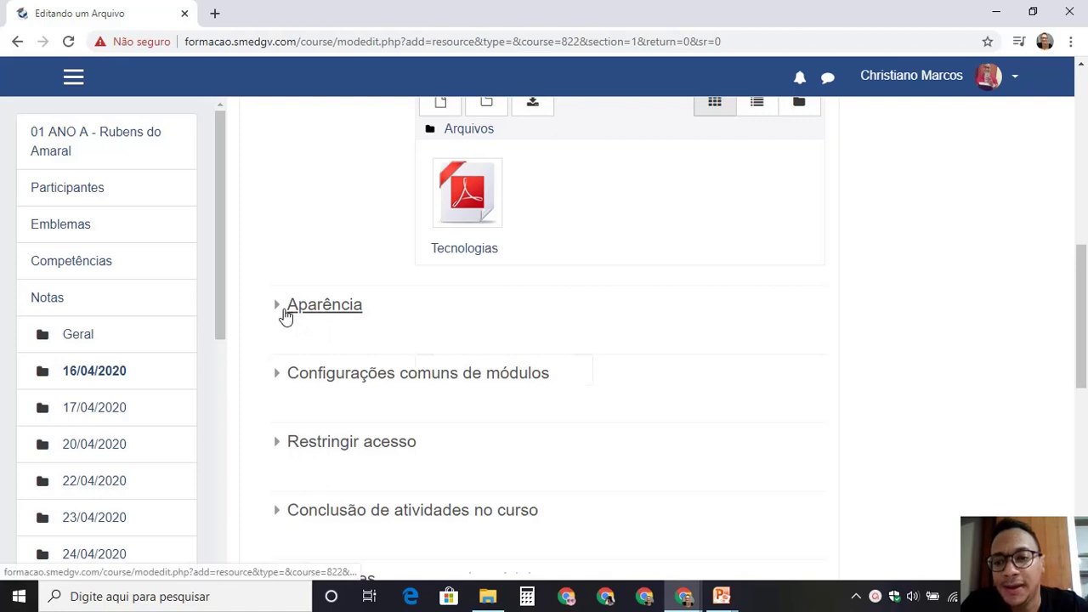
click(289, 311)
scroll(334, 379, down, 1)
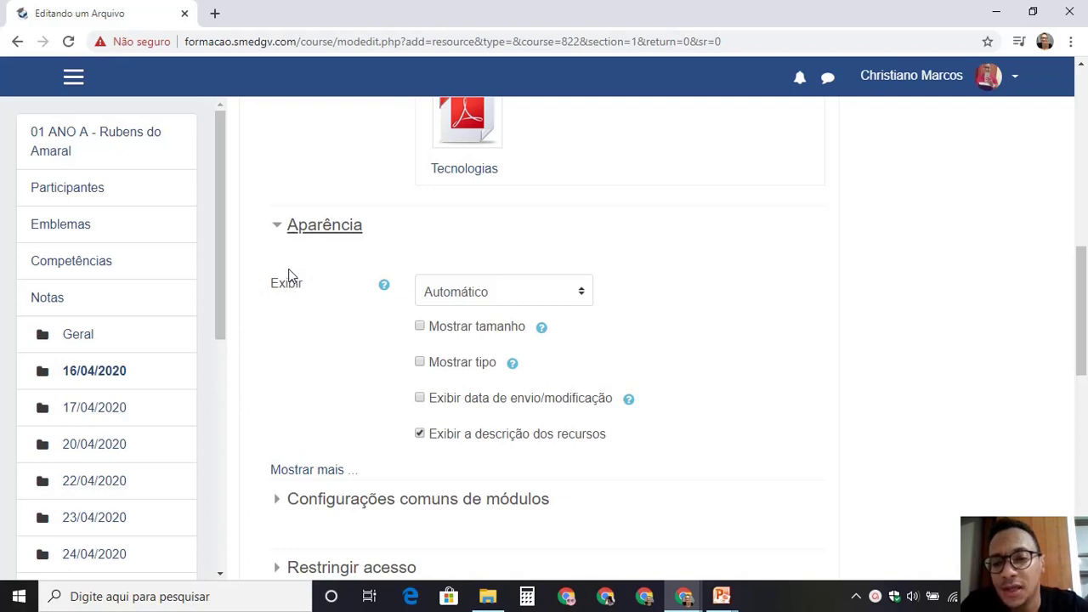
click(531, 293)
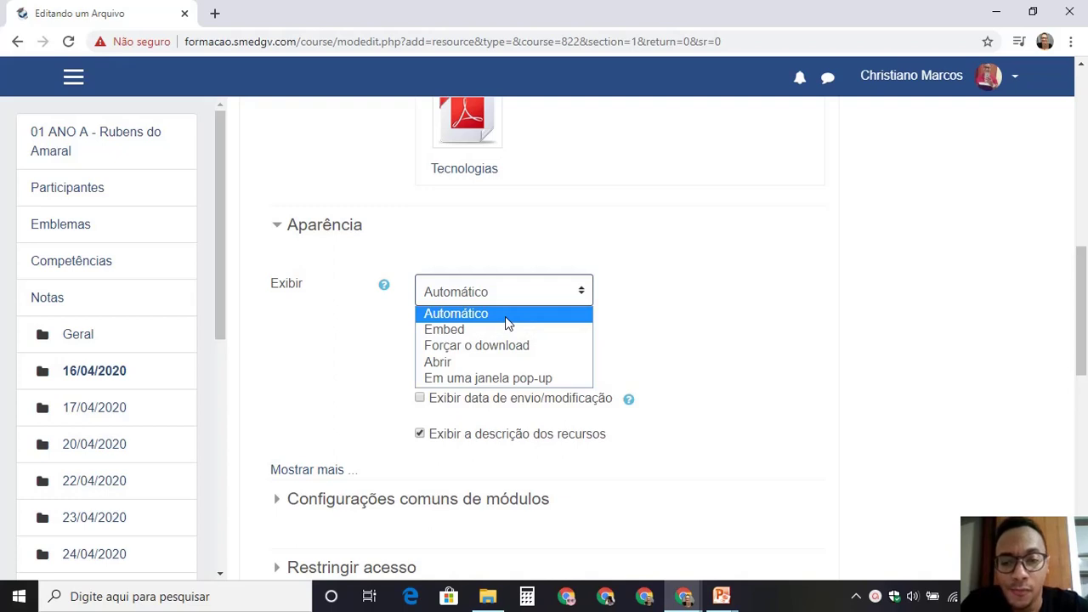
click(478, 380)
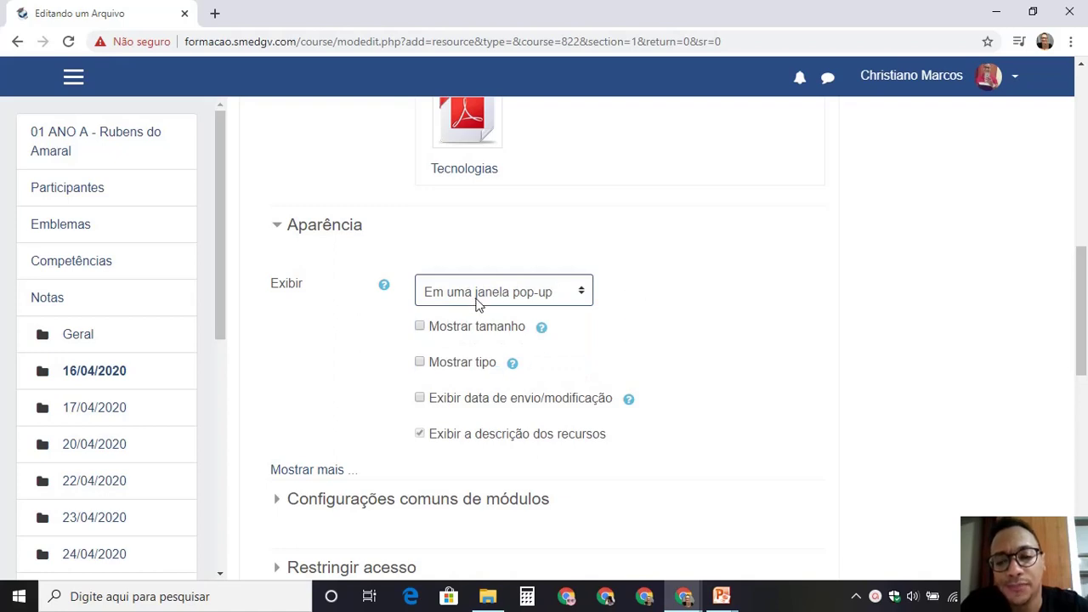
click(478, 299)
click(483, 378)
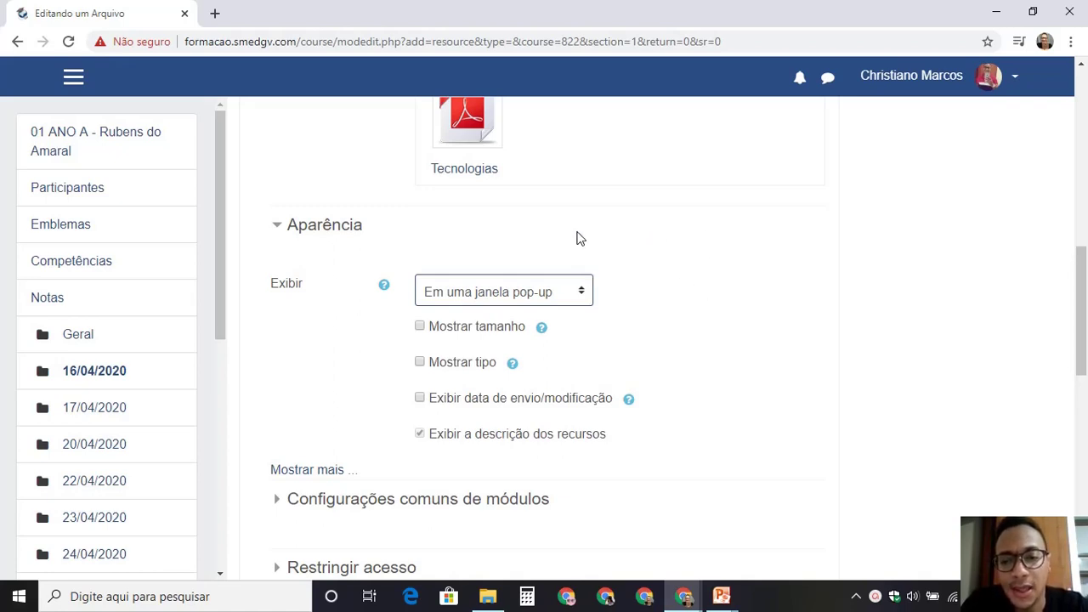
Try the "Forçar o download" display option and return the setting to "Em uma janela pop-up"
click(553, 293)
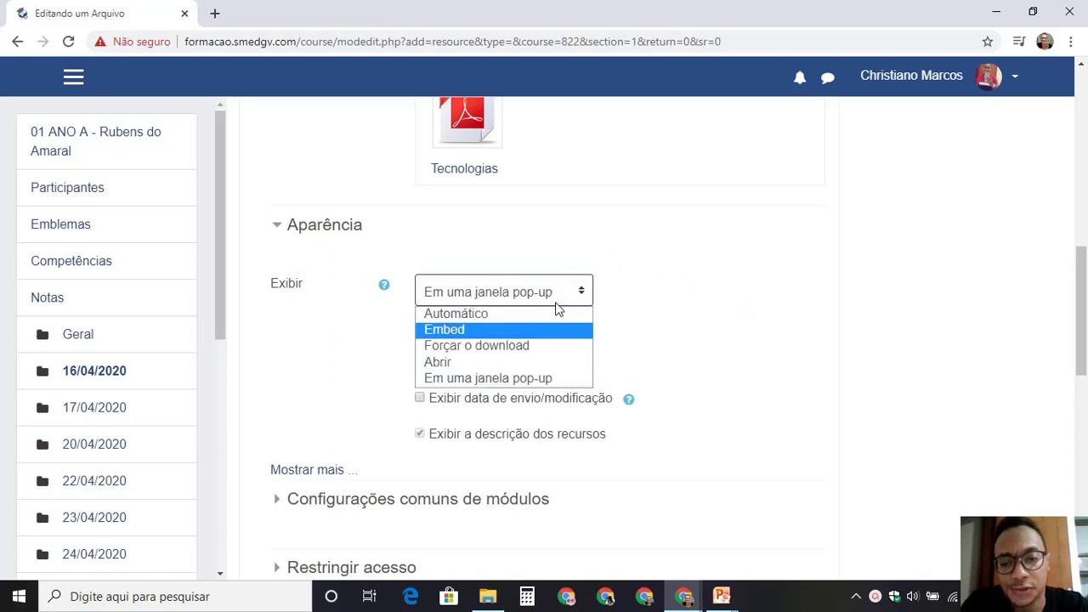
click(501, 347)
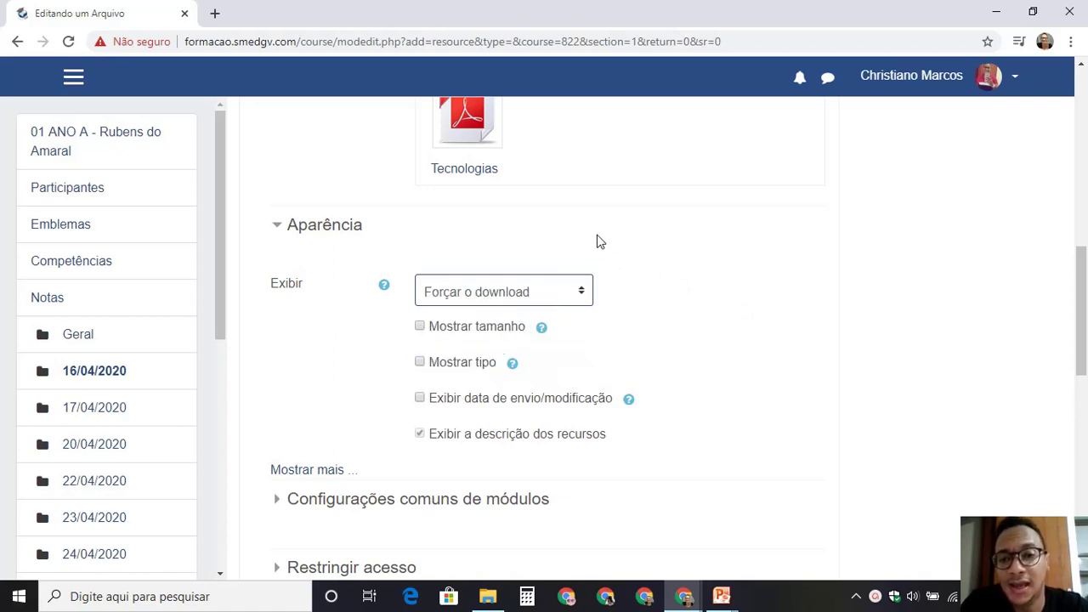
click(516, 299)
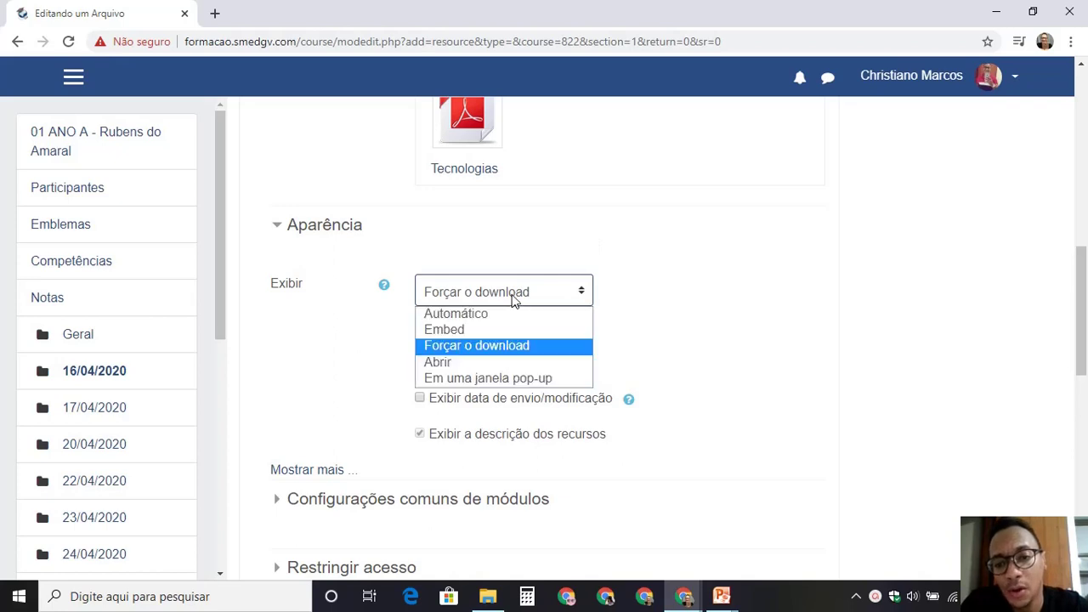
click(524, 377)
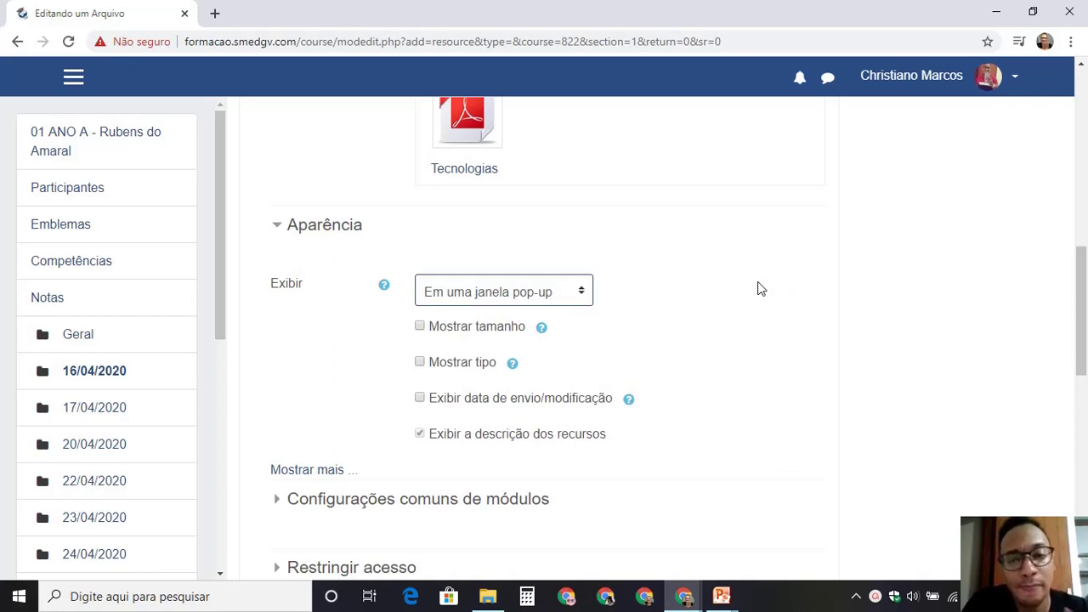
click(540, 293)
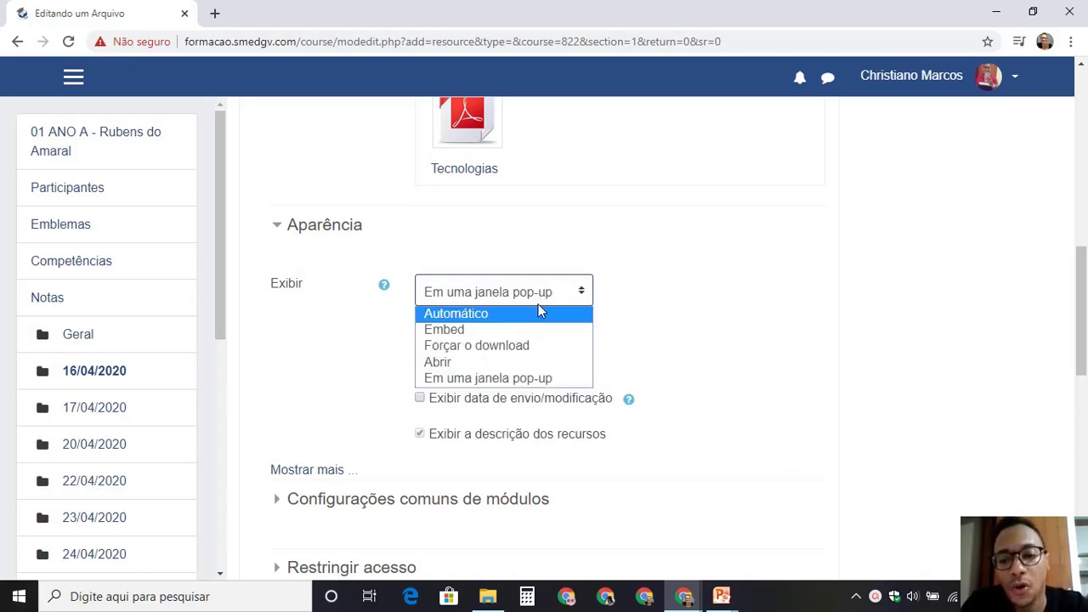
click(522, 381)
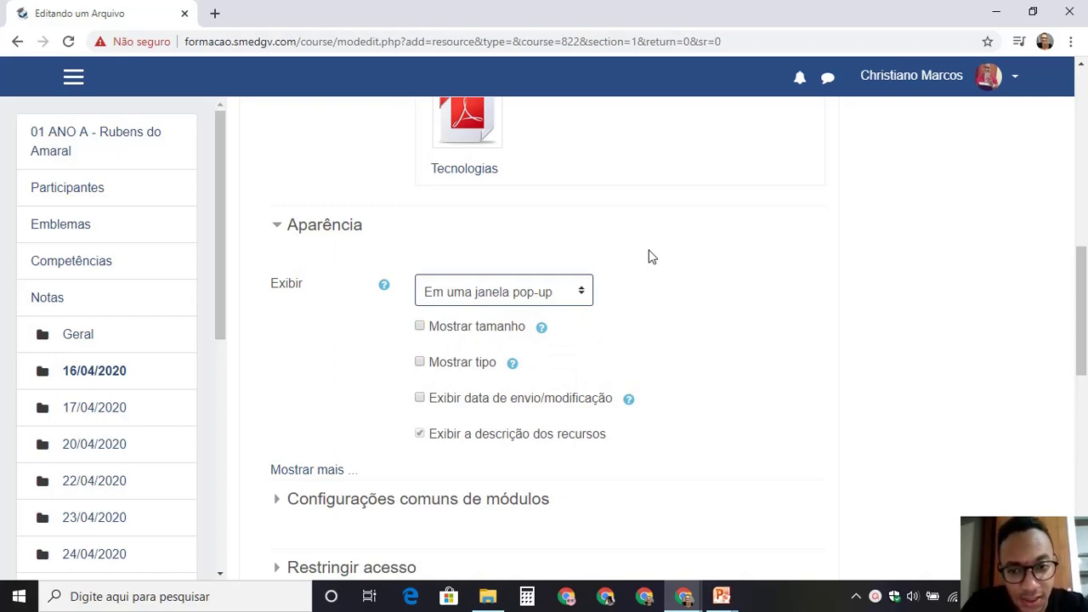
Save the file resource with its remaining settings left as they are and return to the course page
scroll(612, 277, down, 2)
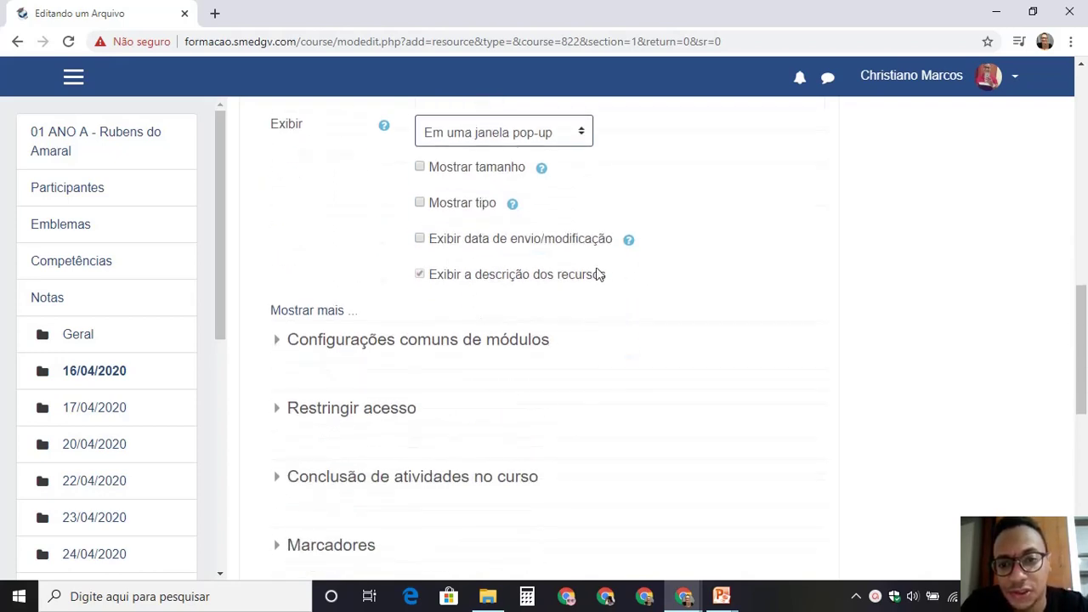
scroll(425, 255, up, 1)
scroll(471, 281, down, 6)
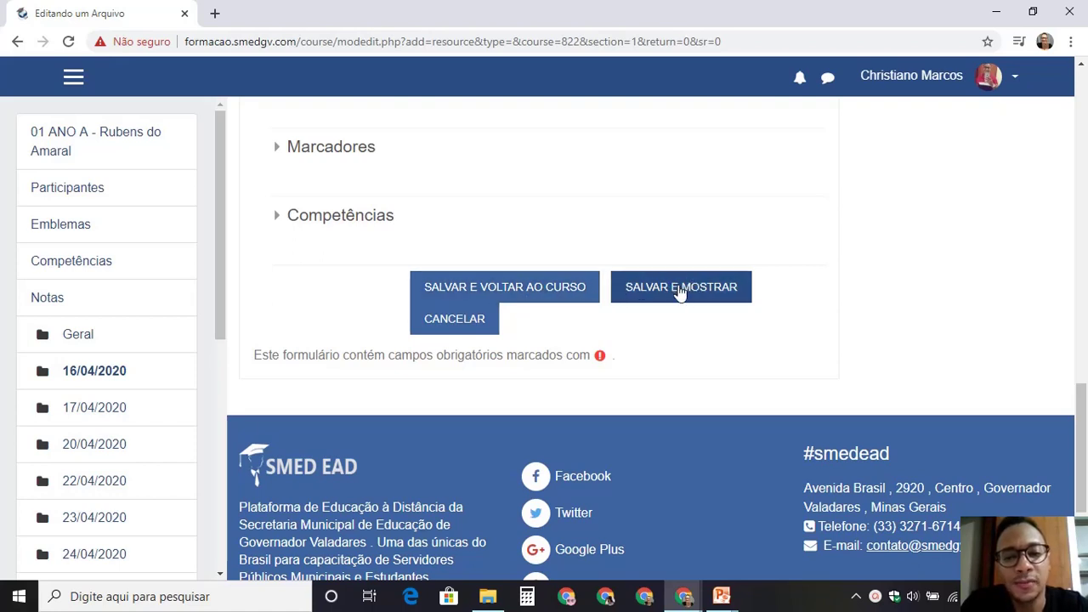
click(501, 289)
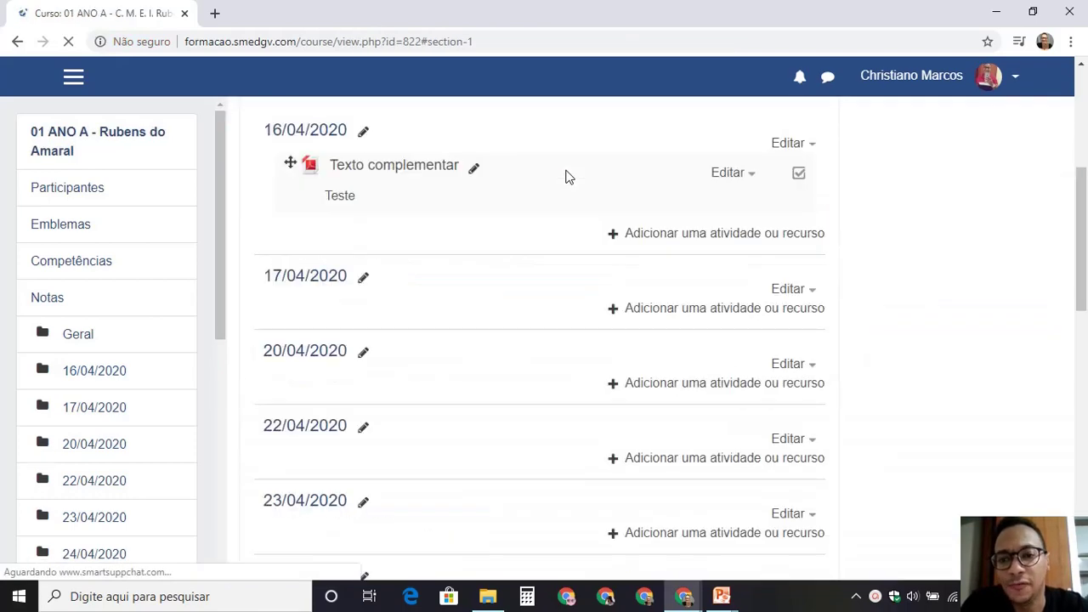
Check the "Texto complementar" resource and its description in the 16/04/2020 section of the course page
scroll(531, 234, up, 3)
scroll(493, 350, down, 2)
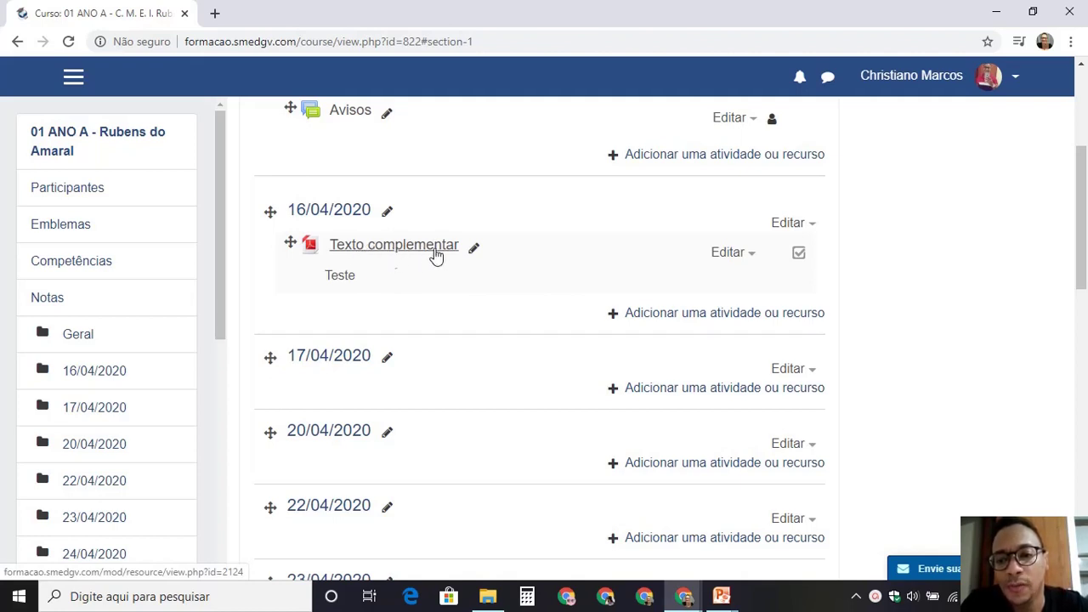
drag(353, 276, 327, 277)
click(357, 276)
click(350, 277)
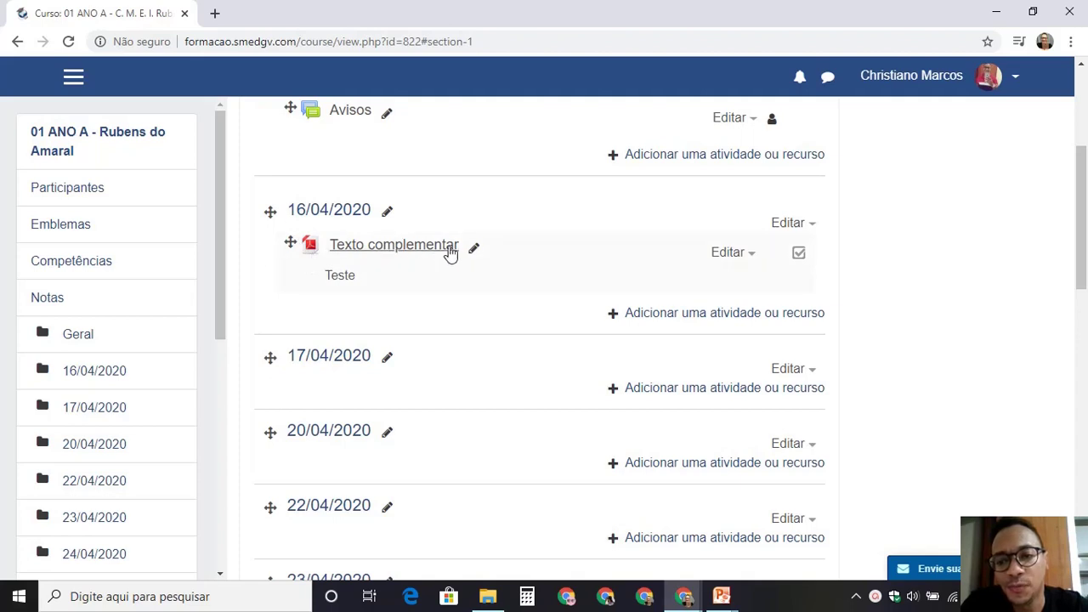
Switch the course role to Estudante to preview the course as a student
scroll(510, 223, up, 2)
click(1017, 82)
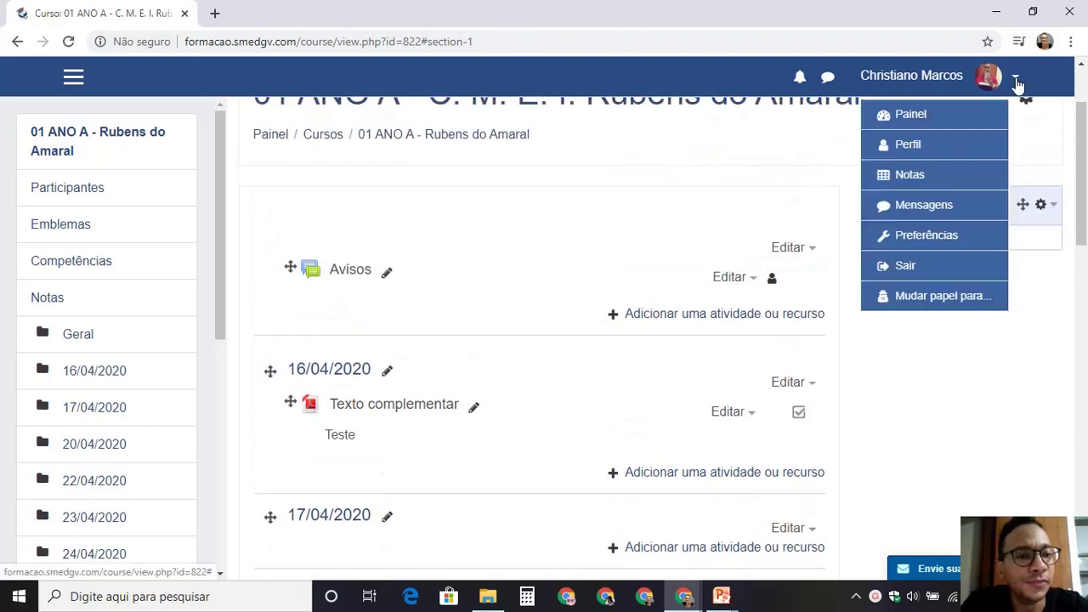
click(933, 295)
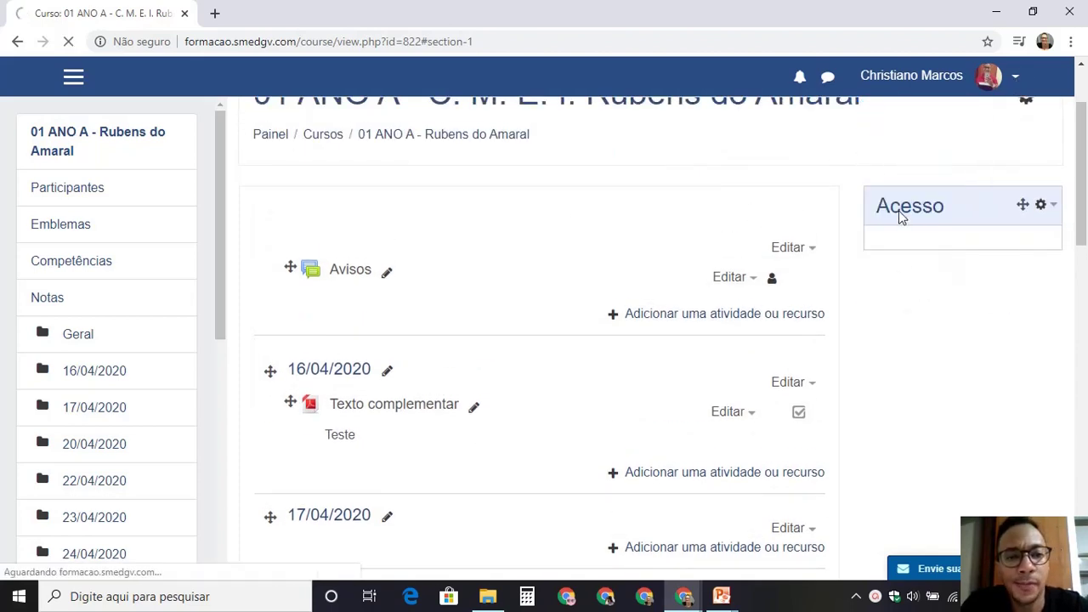
scroll(389, 377, down, 2)
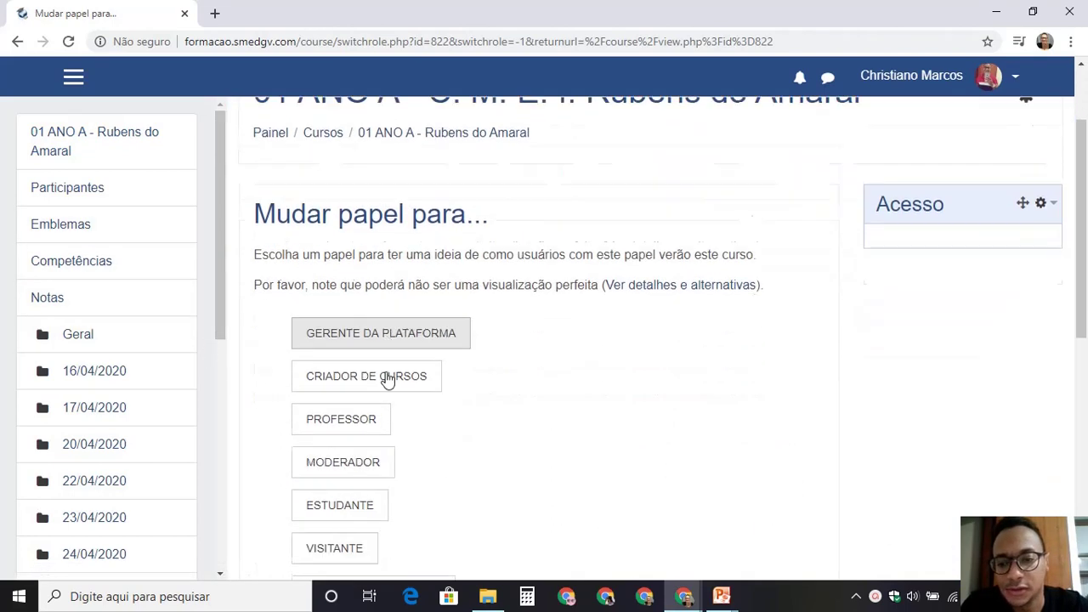
scroll(346, 415, down, 2)
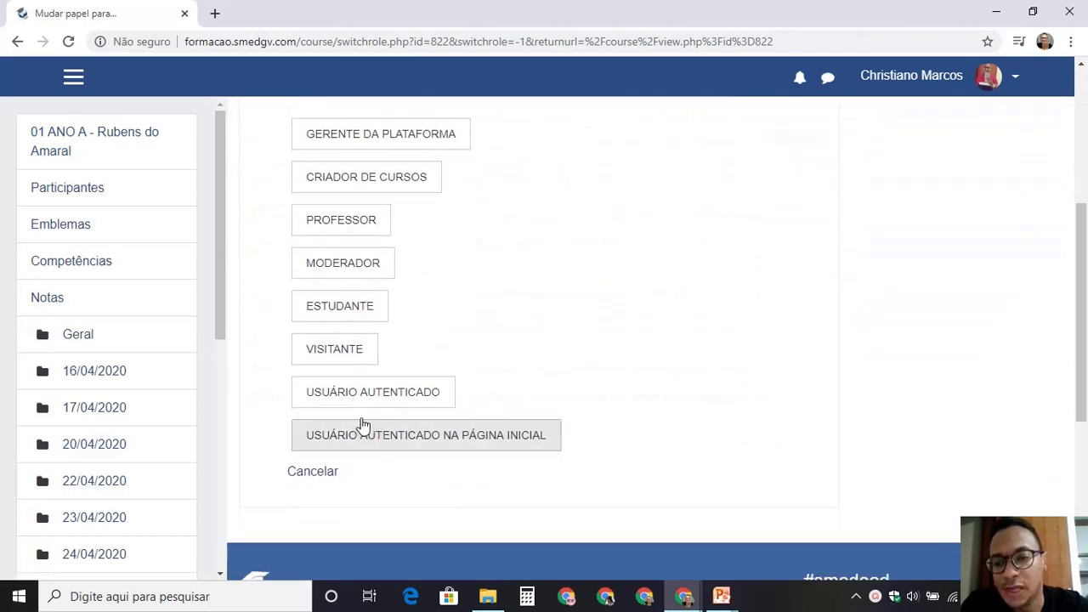
click(342, 313)
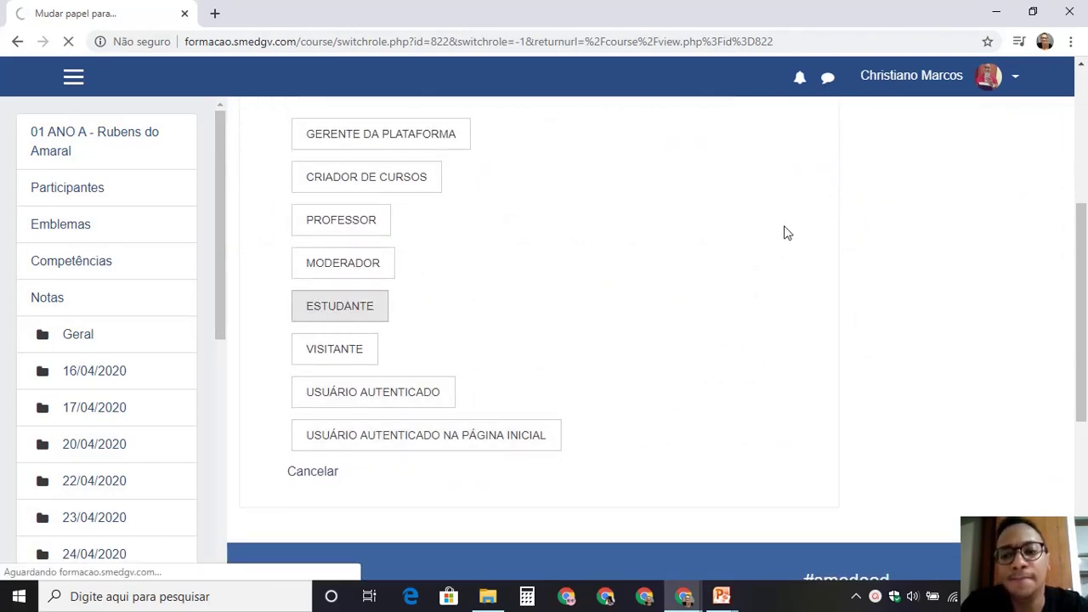
Open the "Texto complementar" PDF from the 16/04/2020 section and examine the document in its pop-up window
scroll(569, 314, down, 2)
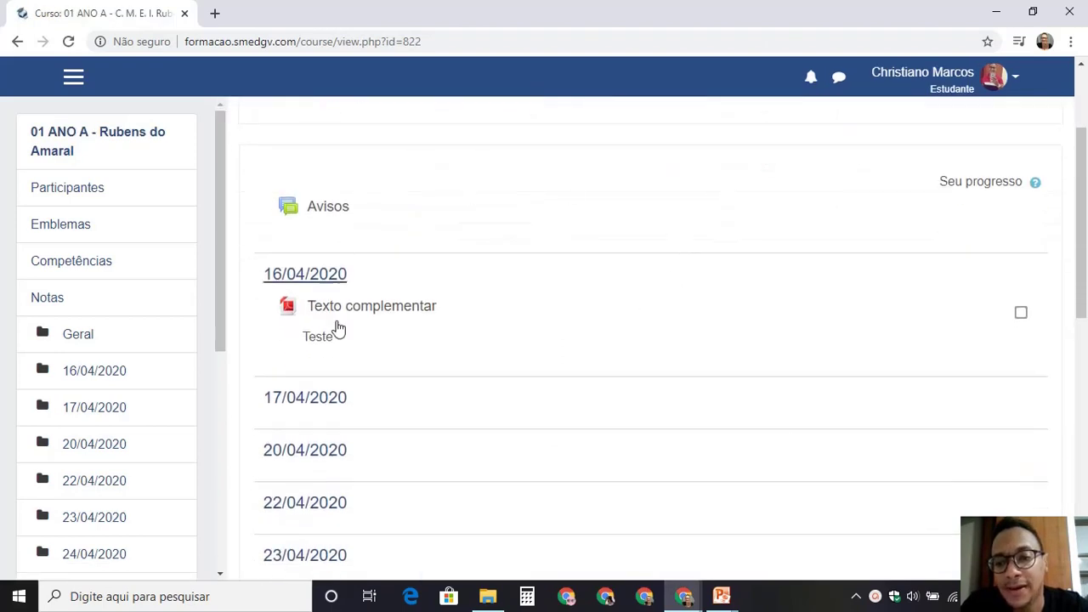
scroll(448, 350, up, 2)
scroll(448, 349, down, 2)
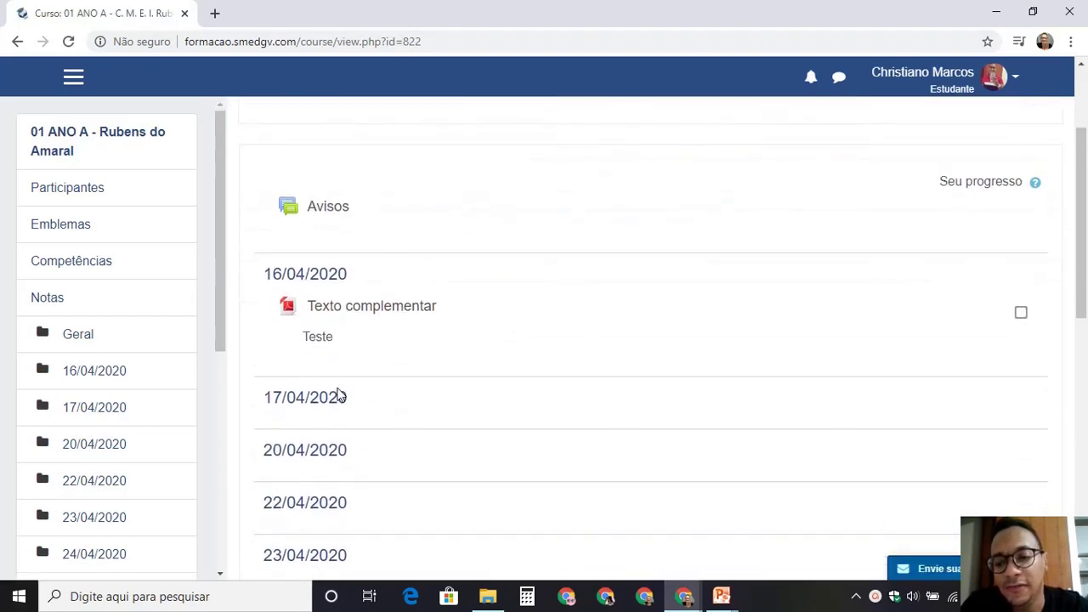
click(352, 313)
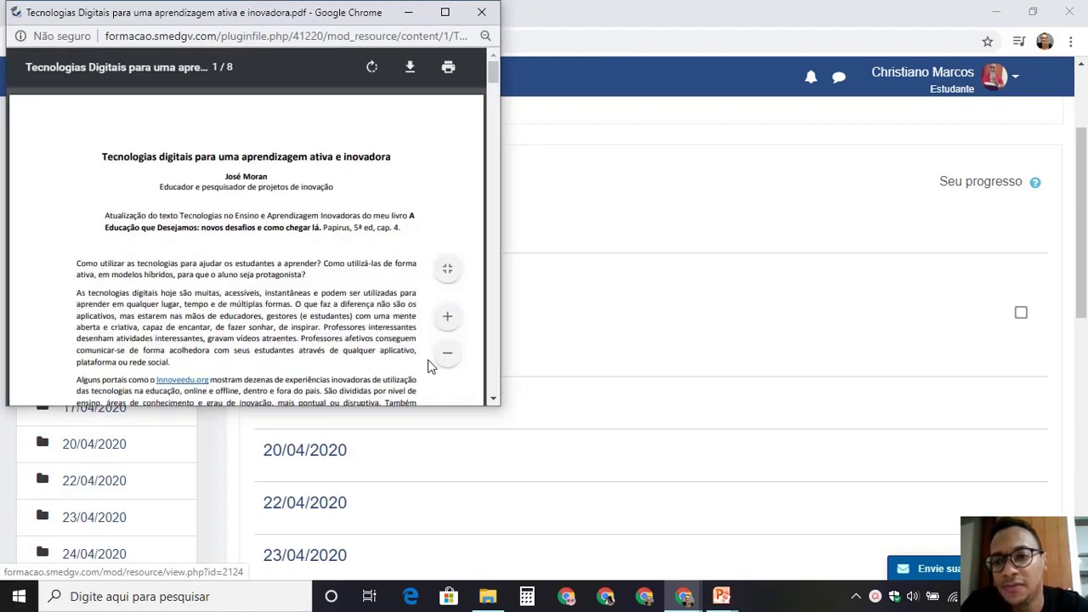
click(492, 398)
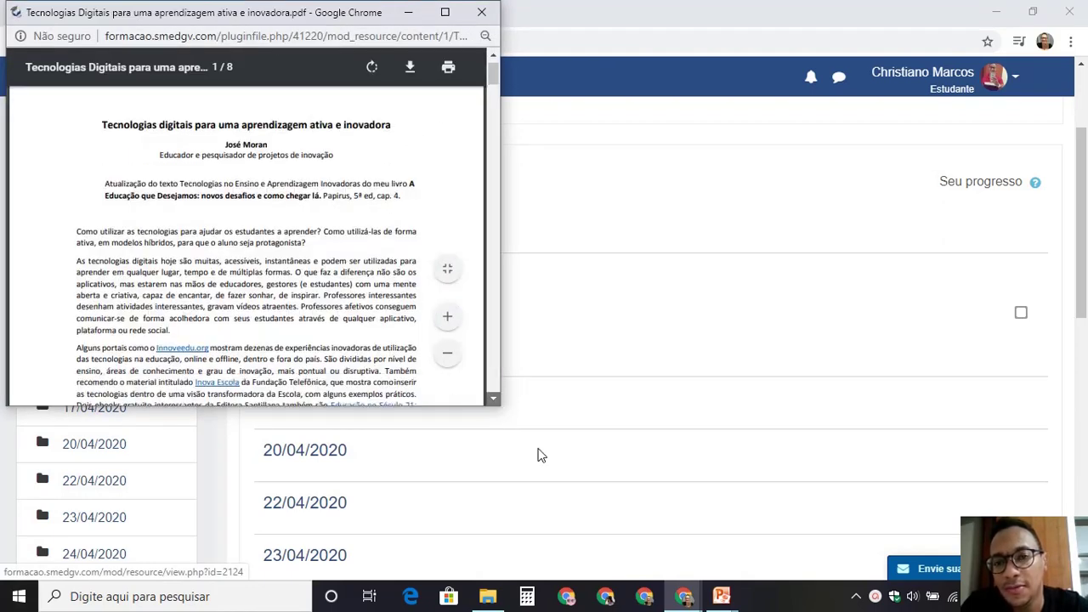
scroll(459, 298, down, 3)
scroll(455, 170, up, 3)
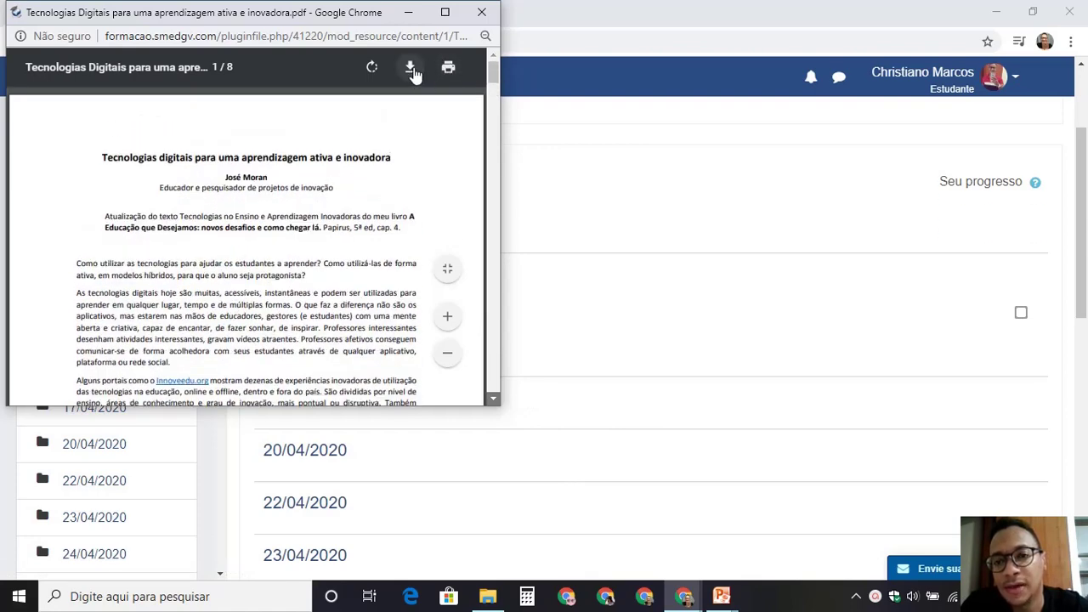
Try the PDF's download option without saving the file, and close the pop-up document
click(411, 68)
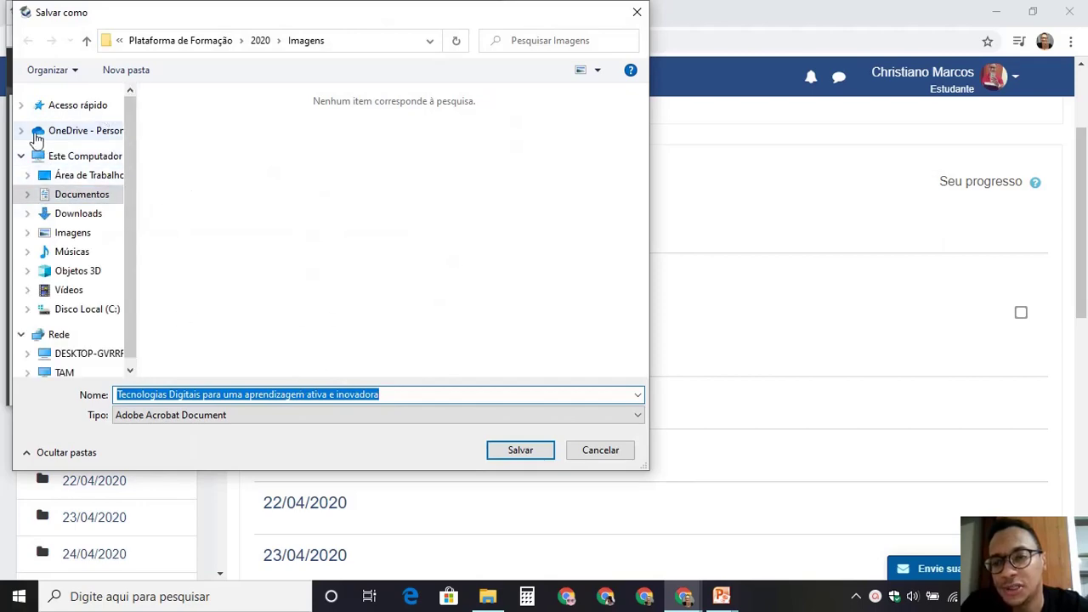
click(637, 13)
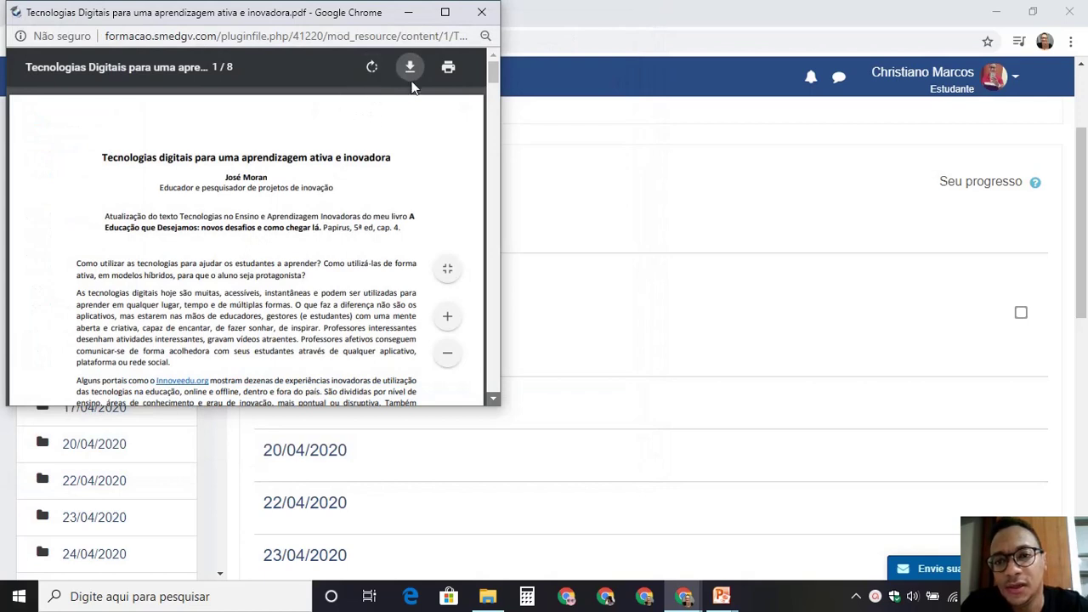
click(482, 12)
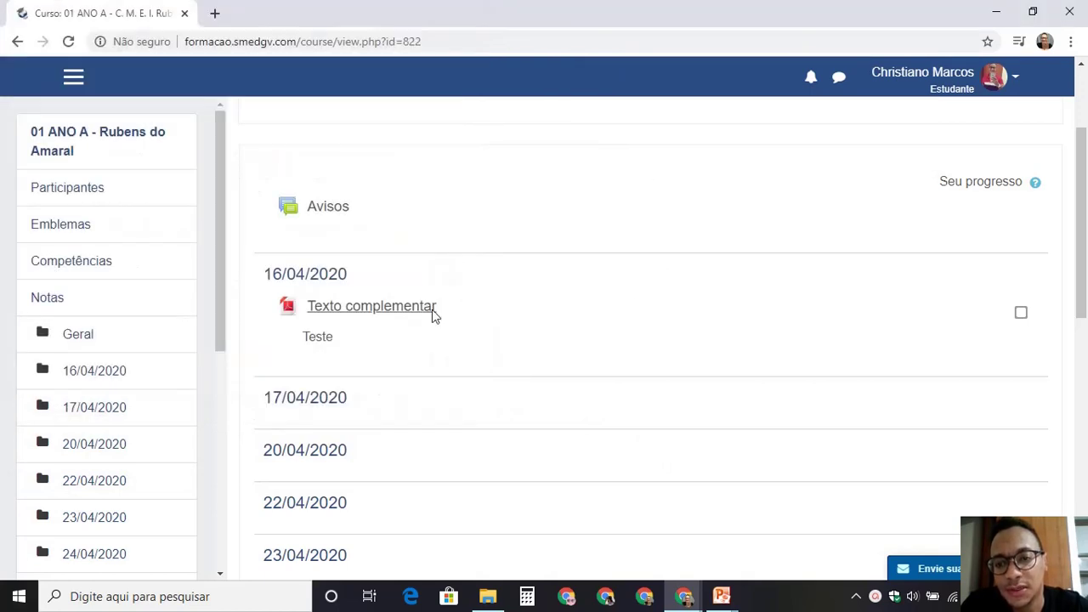
Return from the student preview to the normal role and switch the course role to Professor
scroll(467, 324, down, 1)
scroll(423, 323, up, 3)
click(1015, 85)
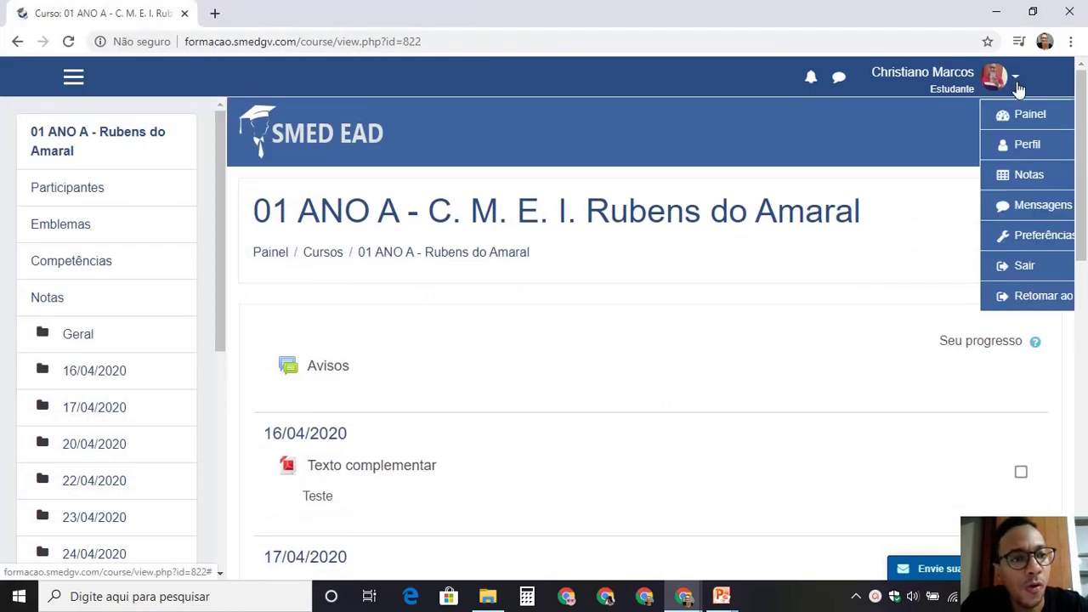
click(1043, 298)
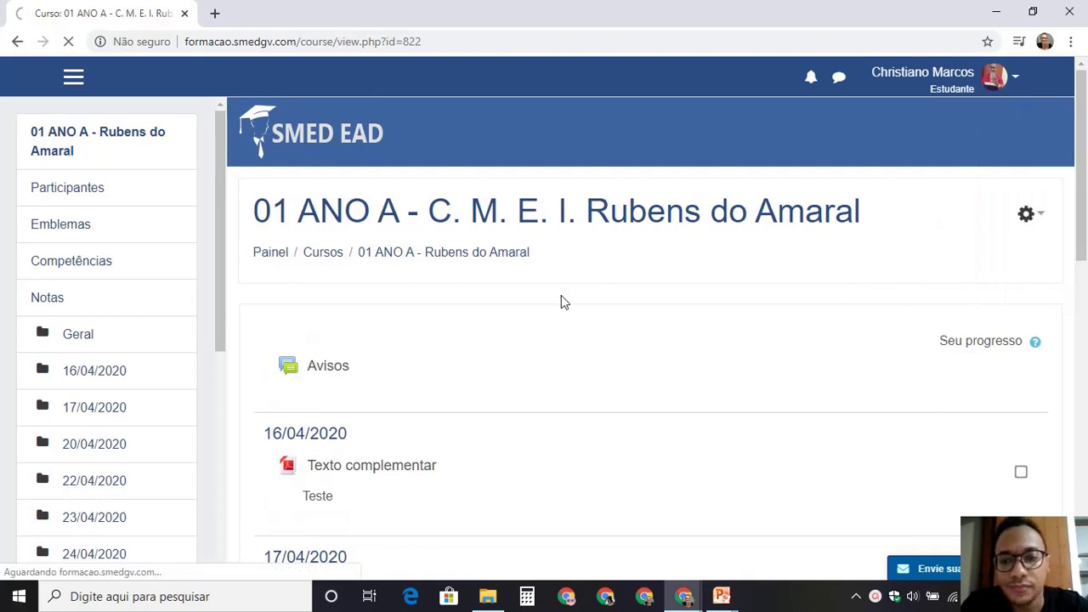
click(1017, 79)
click(974, 294)
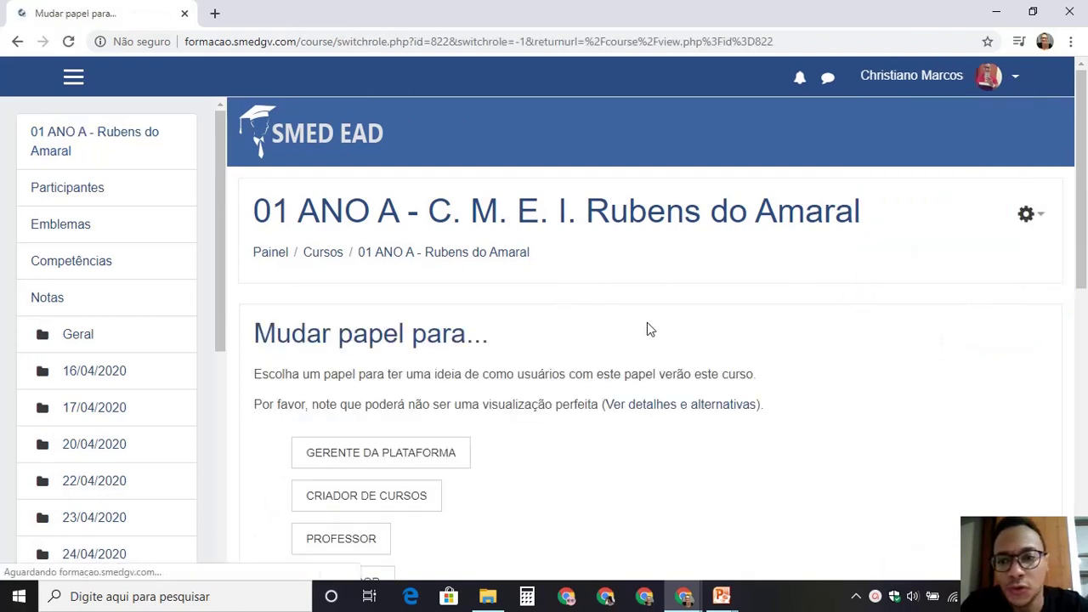
scroll(576, 340, down, 3)
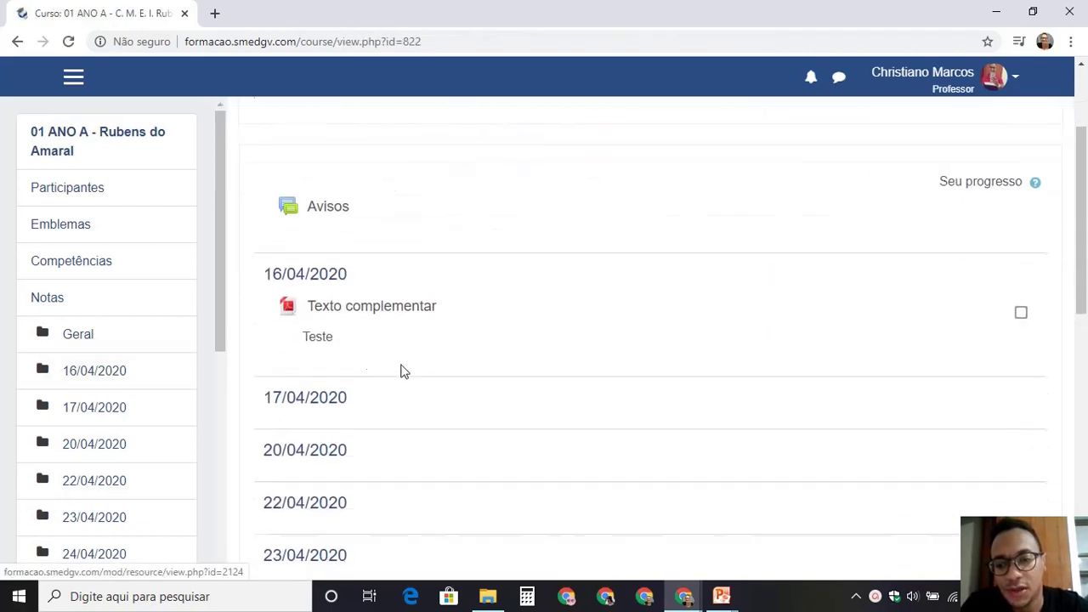
Turn on editing for the course and bring up the 16/04/2020 section
scroll(1020, 199, up, 2)
click(1028, 213)
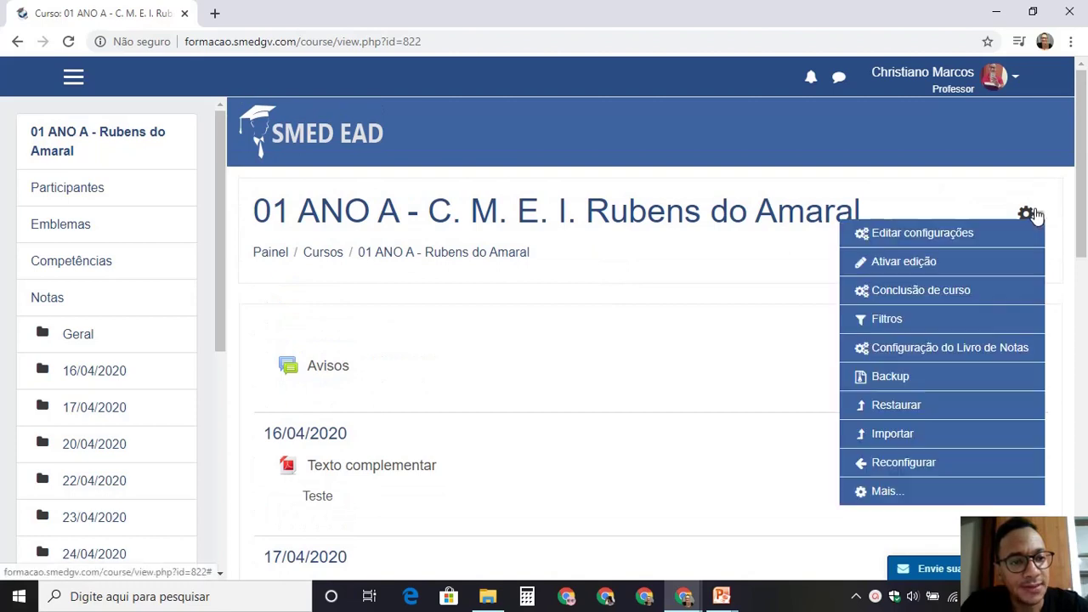
click(903, 264)
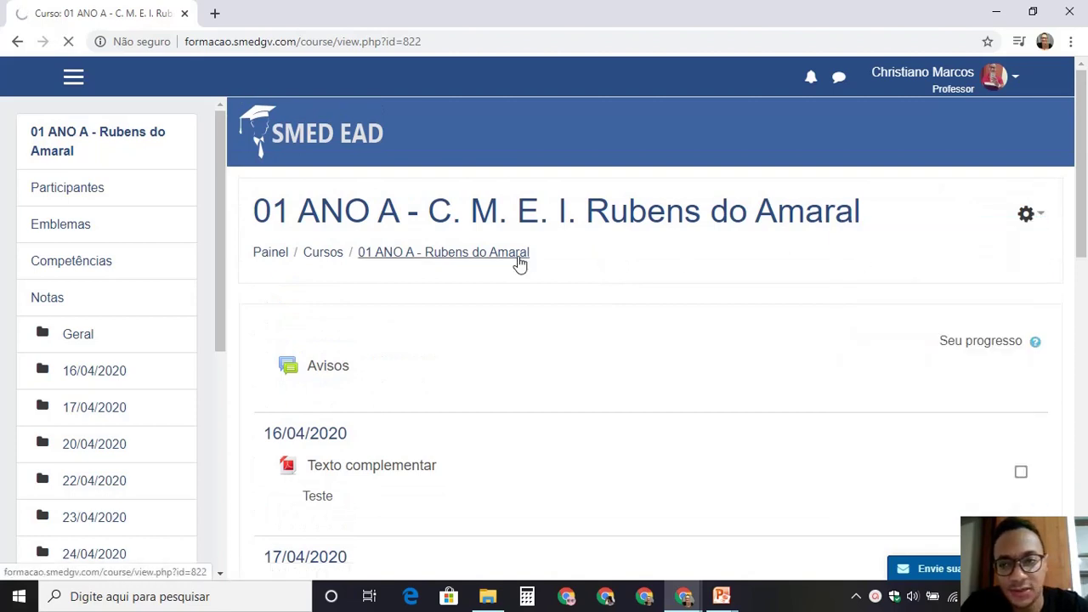
scroll(546, 245, down, 2)
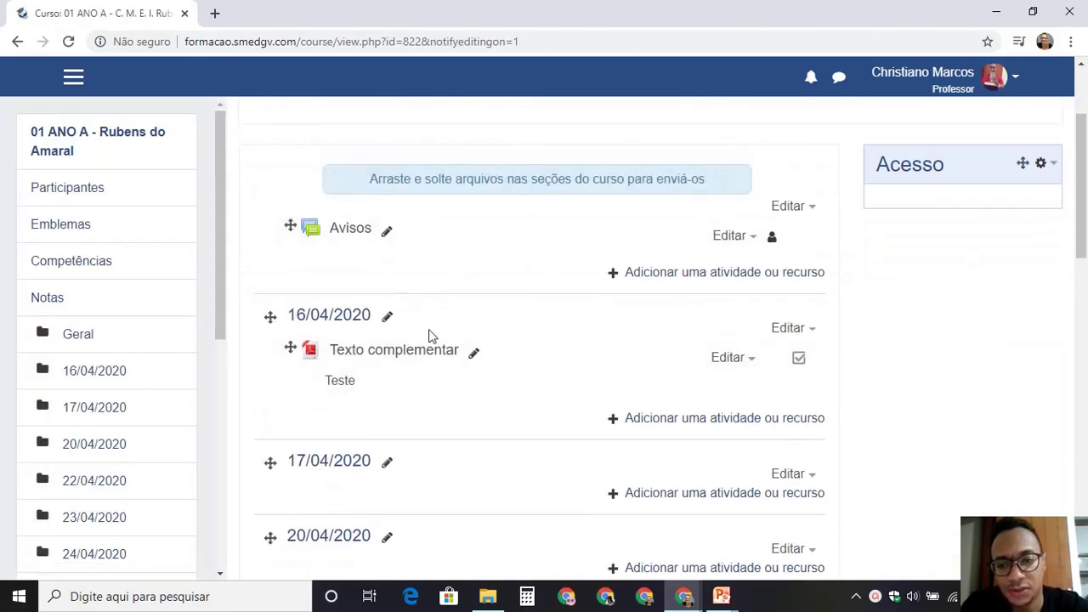